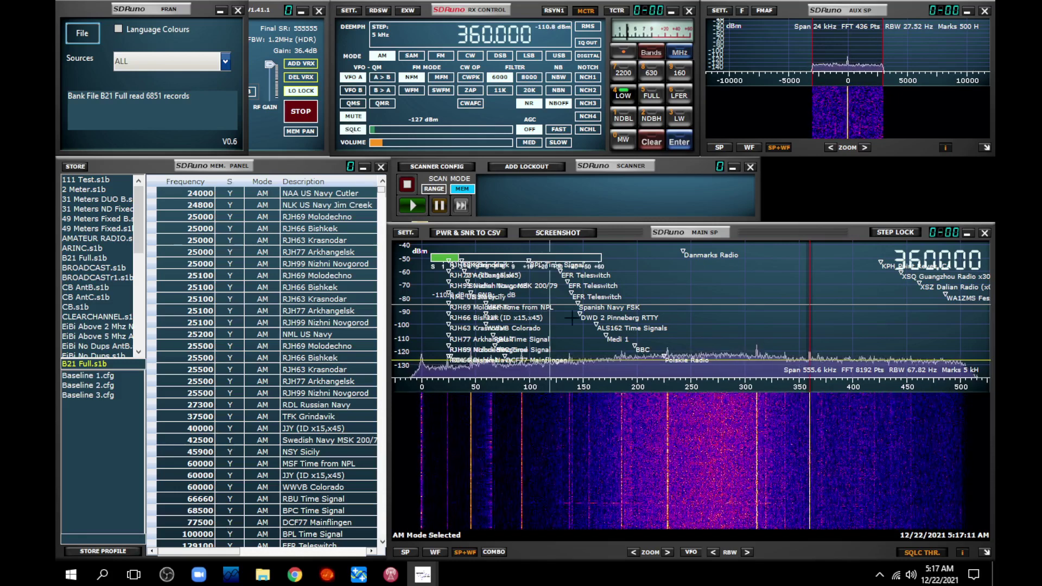
# Step: Tune to 200 kHz on the spectrum, zoom in, then step the frequency down to 198.000 kHz
pyautogui.click(668, 552)
pyautogui.click(667, 552)
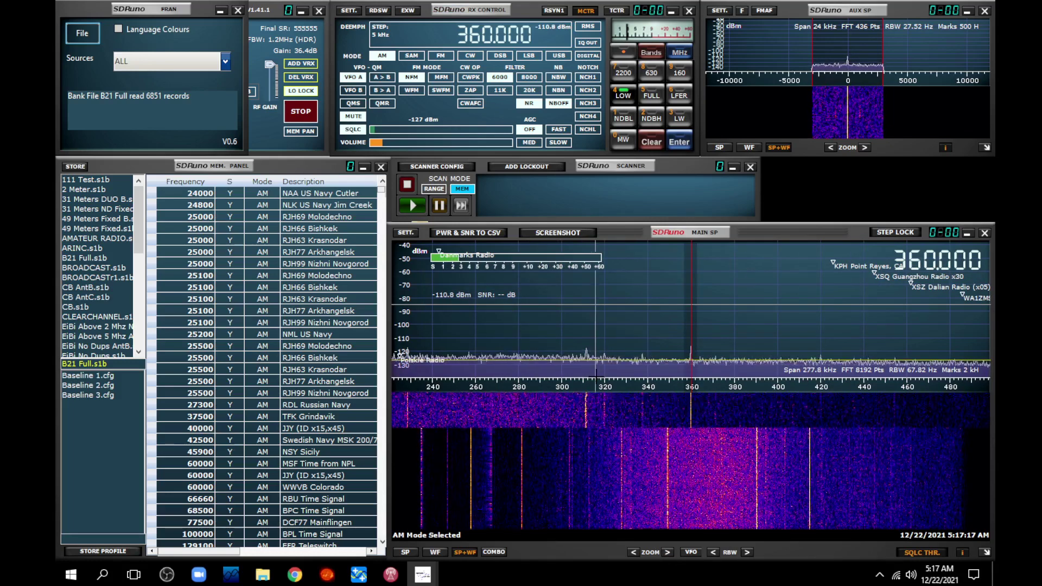
pyautogui.click(633, 552)
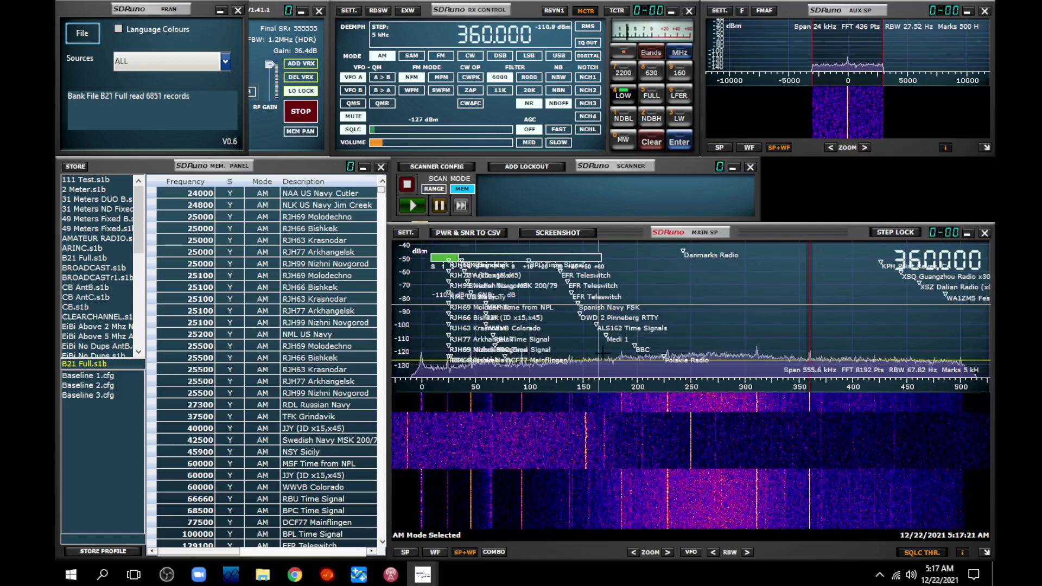
pyautogui.click(635, 360)
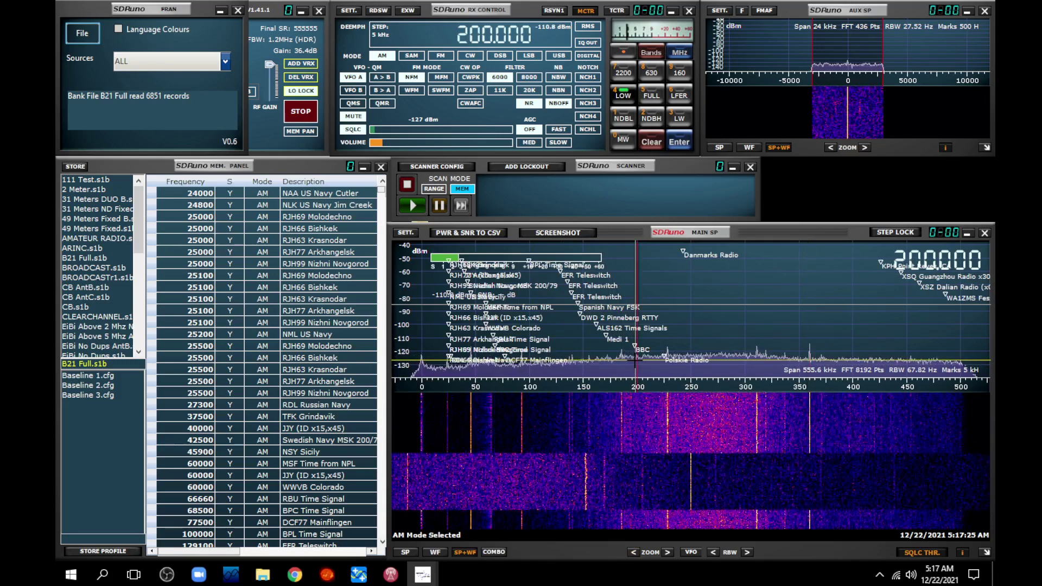
pyautogui.click(667, 552)
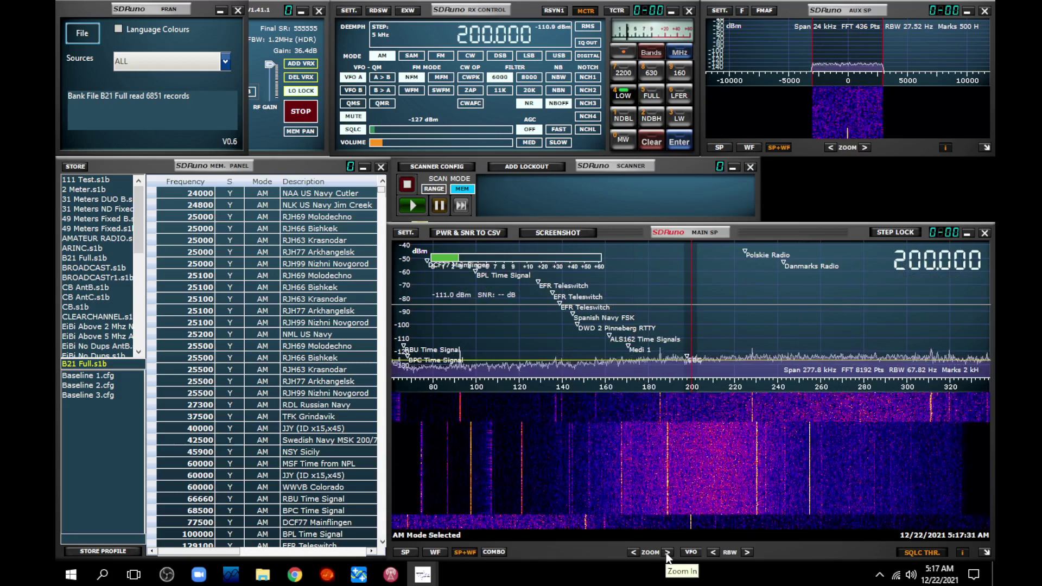
pyautogui.click(489, 35)
pyautogui.scroll(-2, 489, 35)
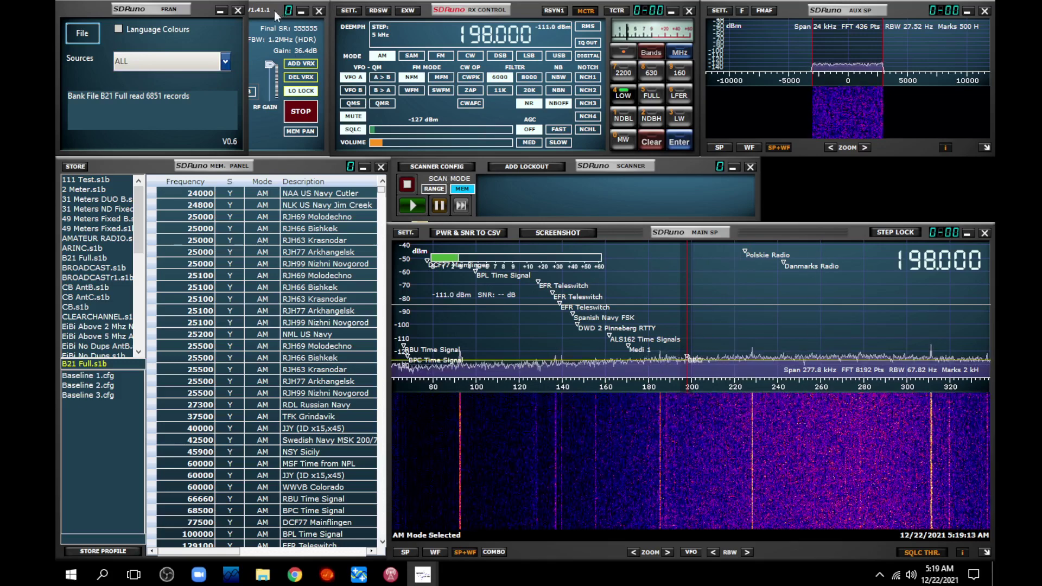
# Step: Close the FRAN station-list plugin and the Plugins window
pyautogui.click(239, 9)
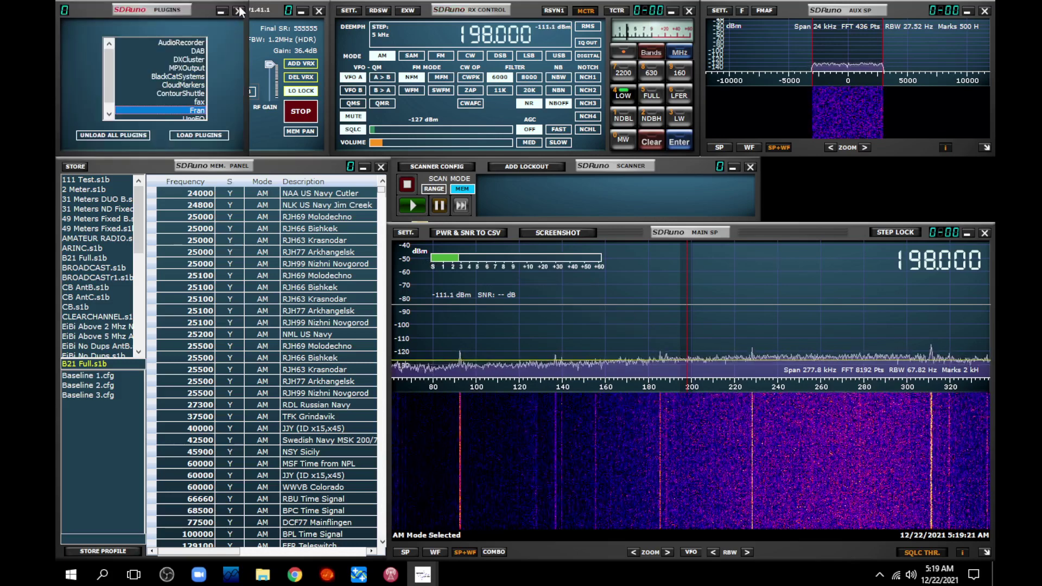
pyautogui.click(238, 9)
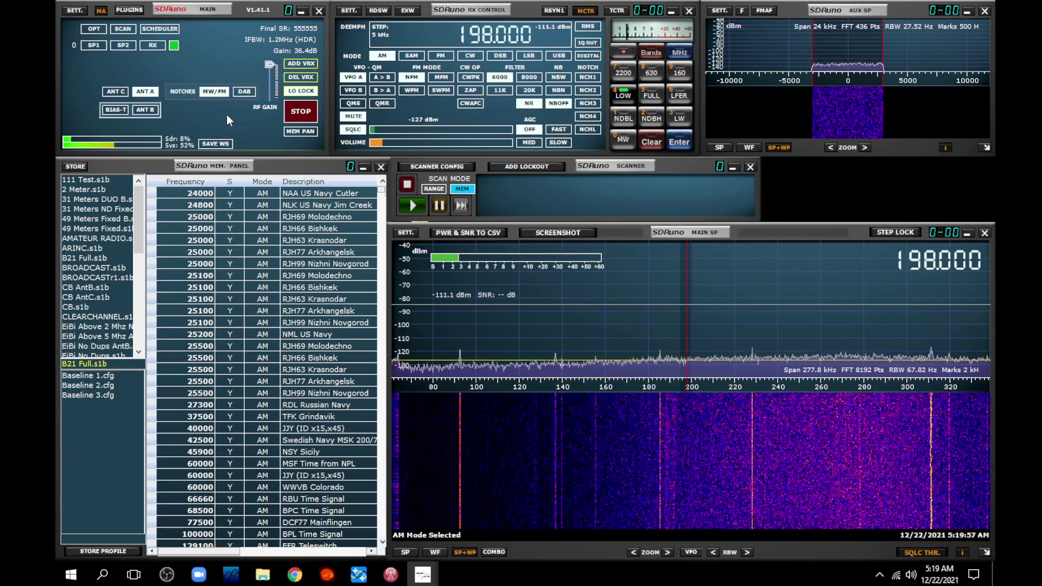
# Step: Choose the HDR band set and its LOW band, tuning to 250.000 kHz over 0–500 kHz
pyautogui.click(657, 55)
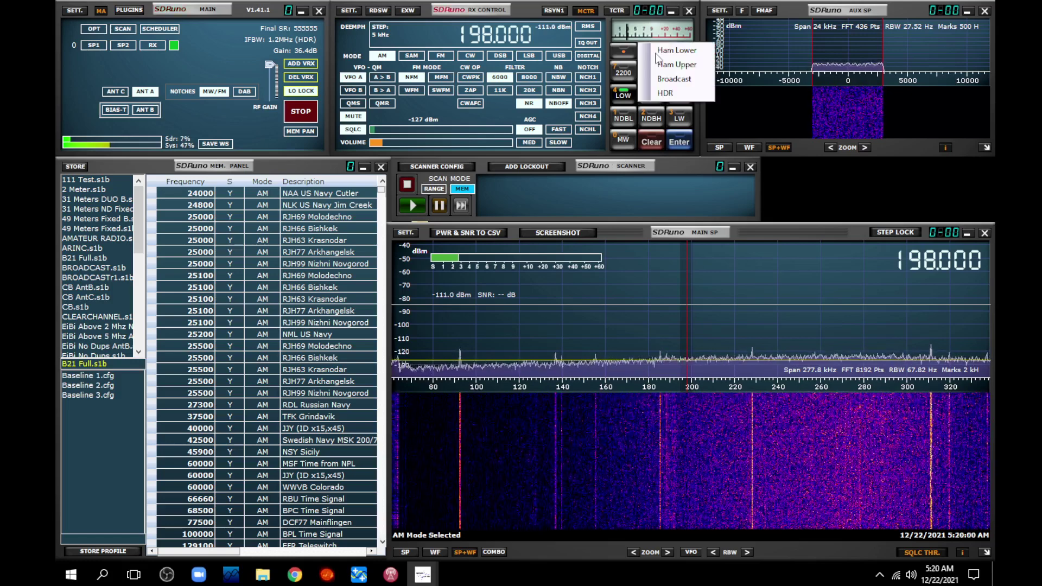
pyautogui.click(666, 94)
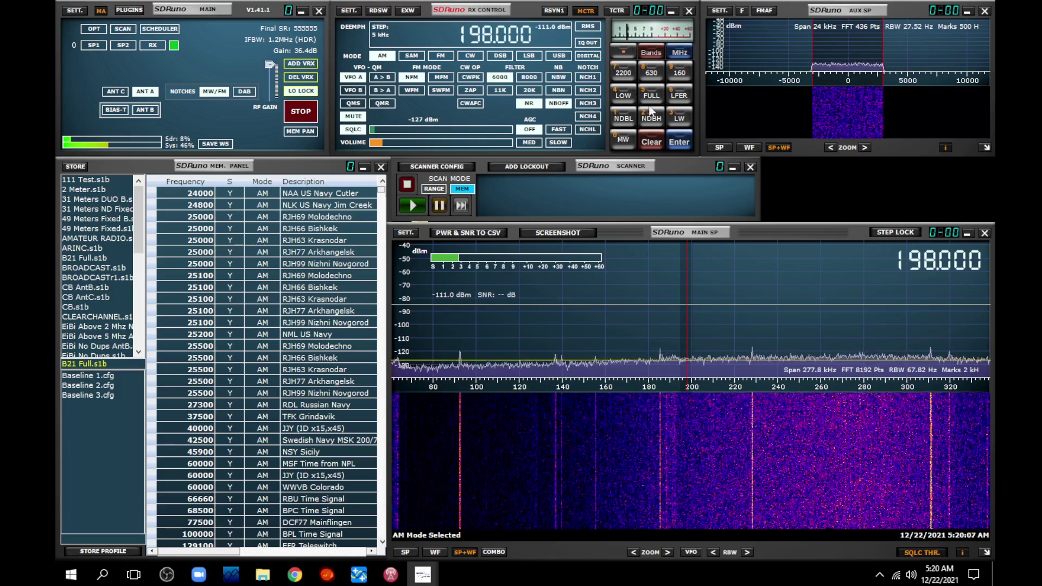
pyautogui.click(622, 95)
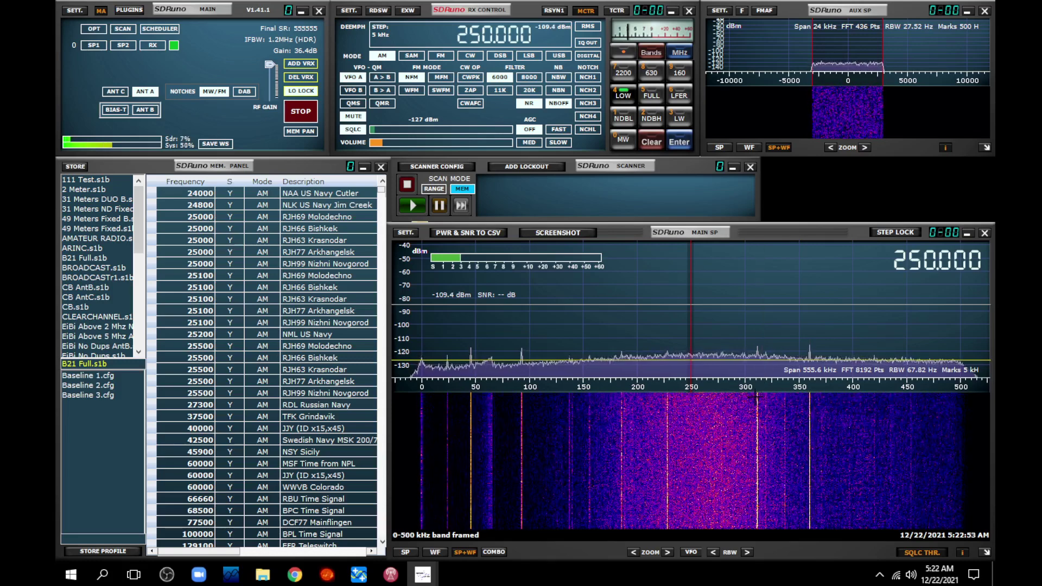
# Step: Tune near 310 kHz, zoom in twice, then fine-tune the digits to 311.600 kHz
pyautogui.click(756, 397)
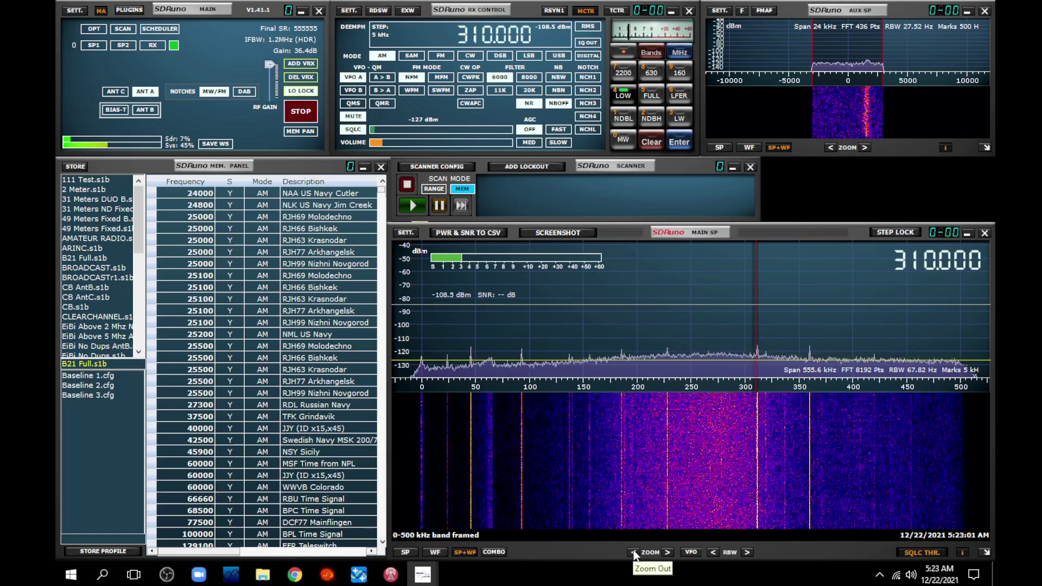
pyautogui.click(667, 552)
pyautogui.click(667, 552)
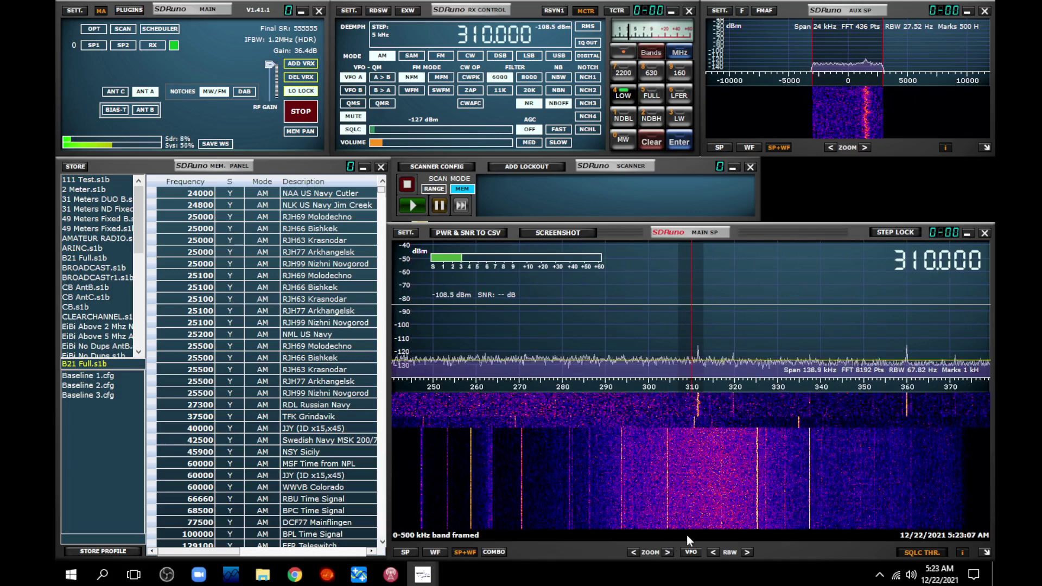
pyautogui.click(474, 11)
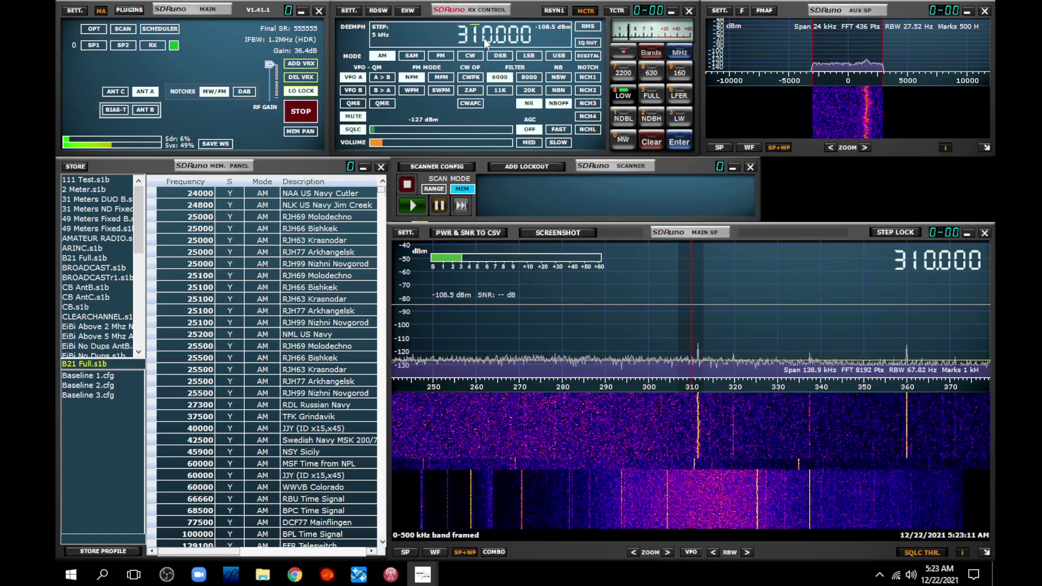
pyautogui.scroll(2, 487, 32)
pyautogui.scroll(-1, 487, 32)
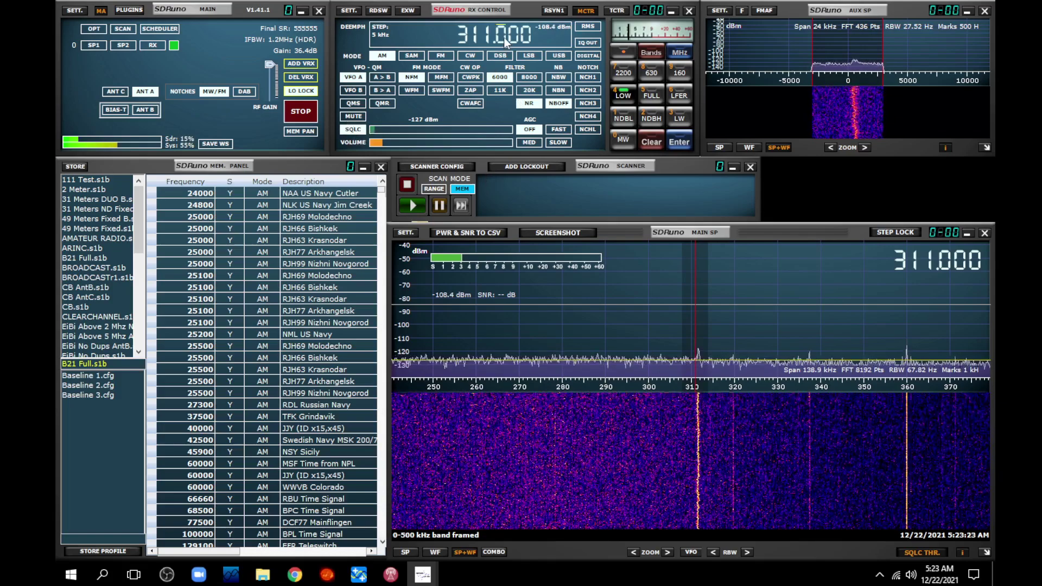
pyautogui.scroll(1, 504, 39)
pyautogui.scroll(1, 505, 39)
pyautogui.scroll(2, 505, 39)
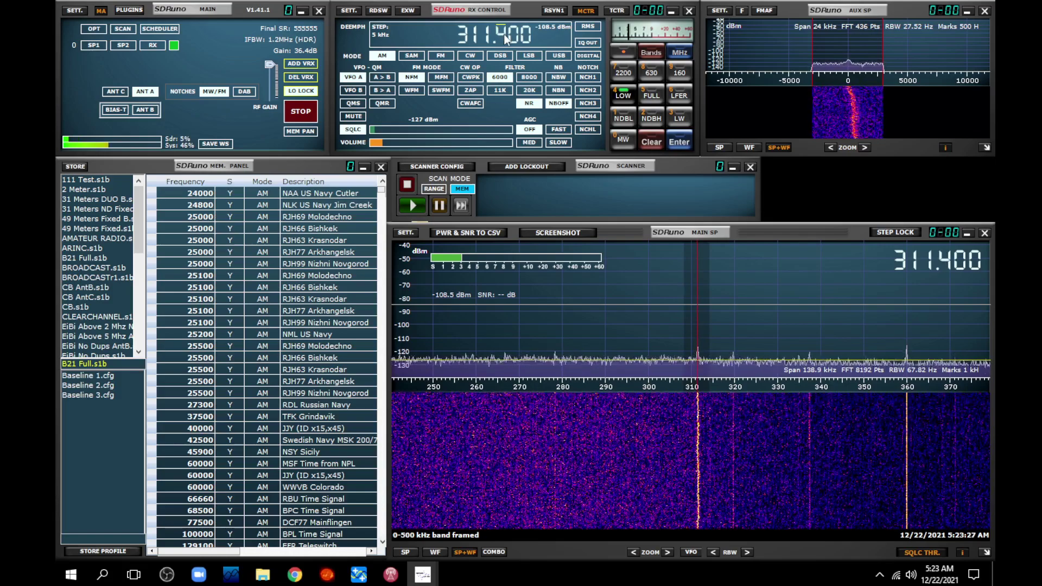
pyautogui.scroll(2, 505, 39)
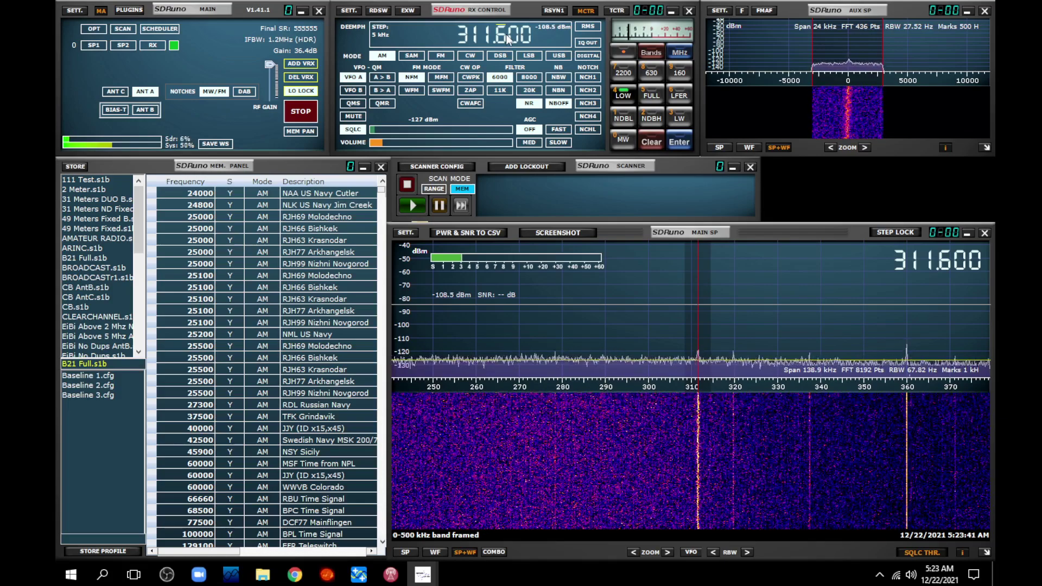
# Step: Switch the receiver's demodulation to CW on 311.600 kHz
pyautogui.click(470, 57)
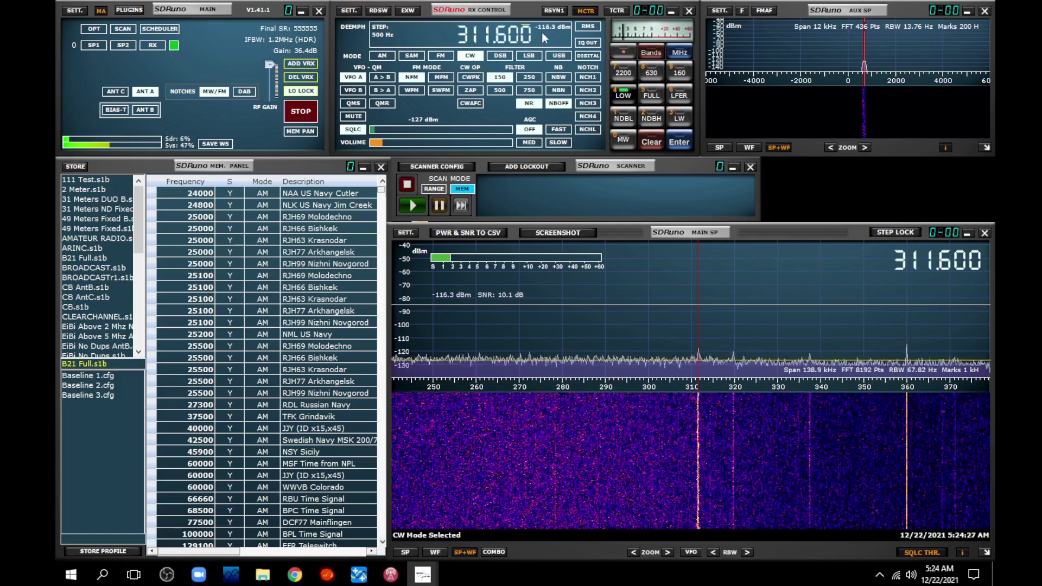
# Step: Tune to the 360 kHz signal and switch back to AM mode
pyautogui.click(907, 354)
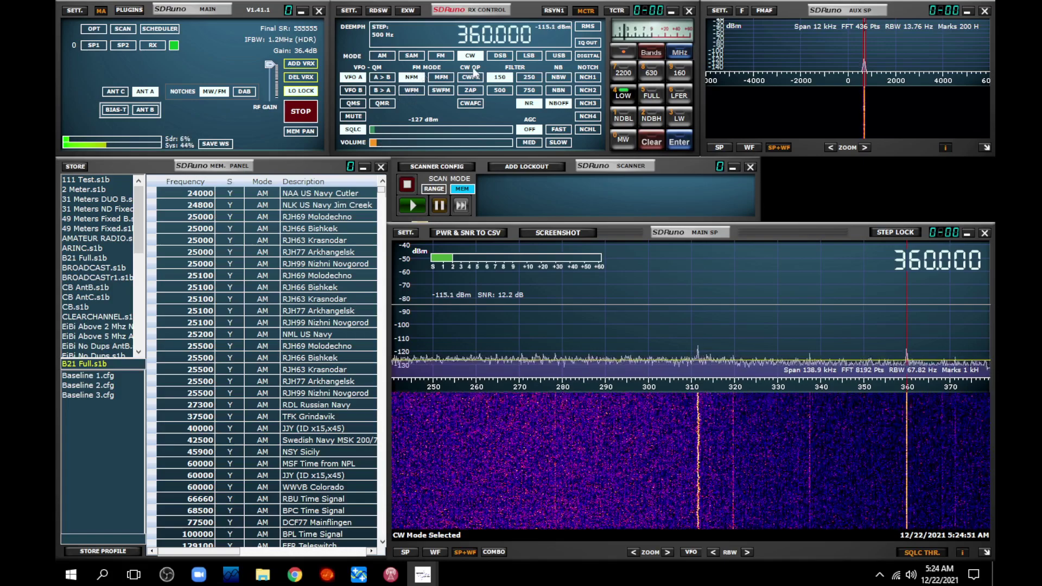
pyautogui.click(380, 55)
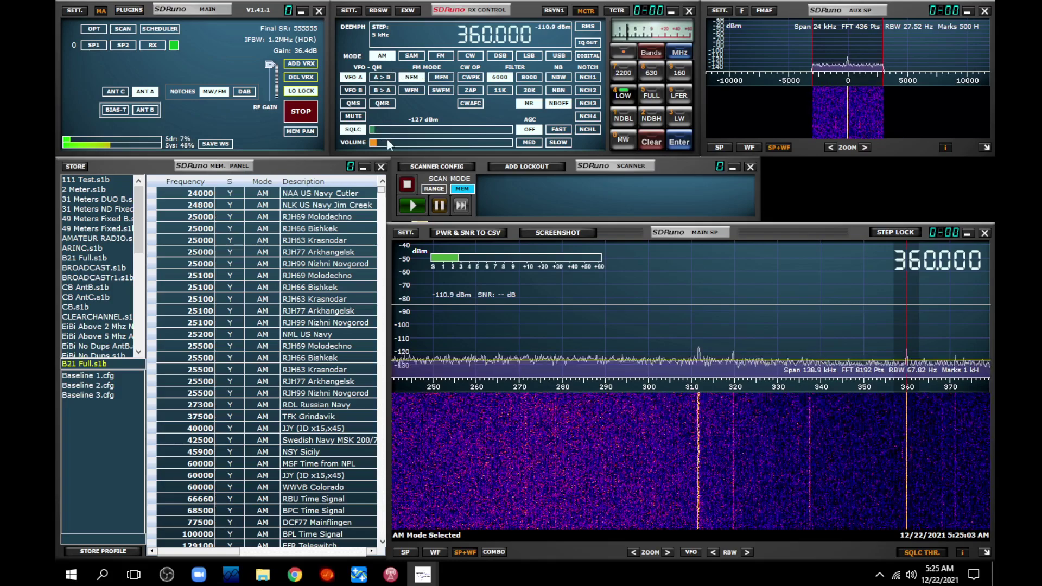
# Step: Raise the audio volume, toggle mute, and lower the RF gain slider
pyautogui.click(386, 141)
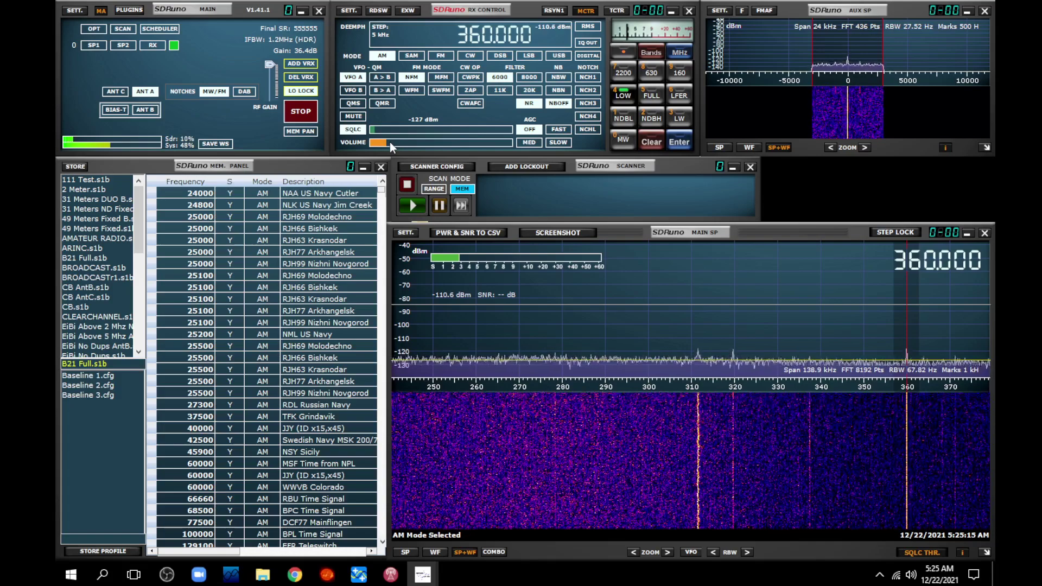
pyautogui.click(356, 117)
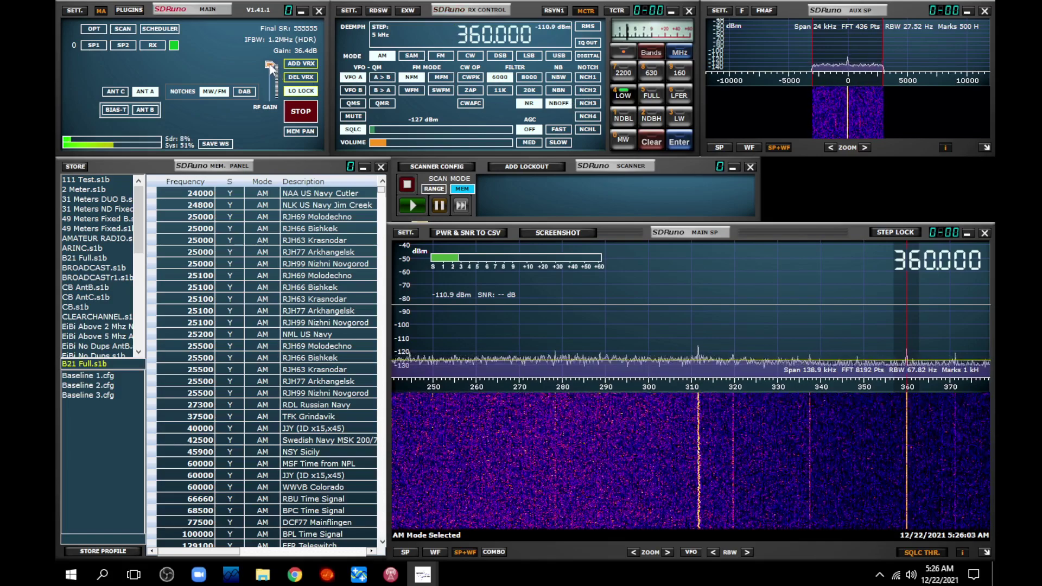
pyautogui.moveTo(269, 64); pyautogui.dragTo(271, 70)
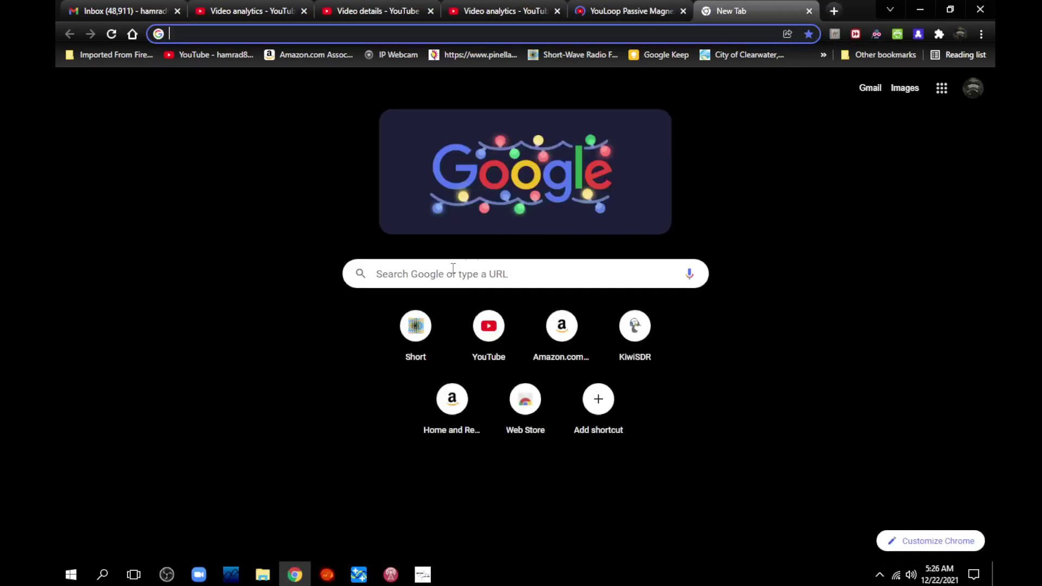
# Step: Search Google for '360 hz' and look through the monitor-dominated results
pyautogui.click(445, 275)
pyautogui.write('3')
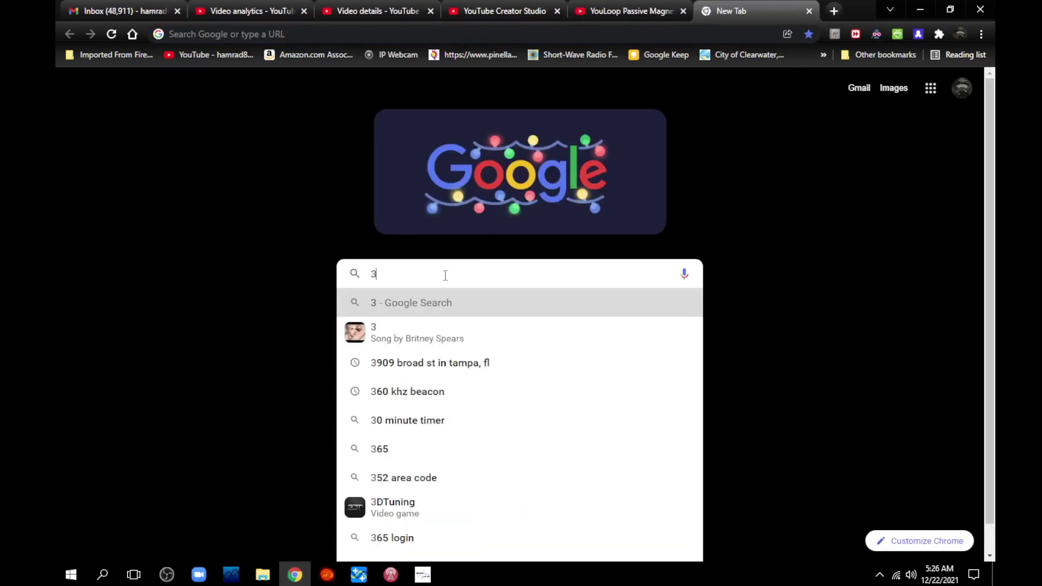
pyautogui.write('60 hz')
pyautogui.press('Return')
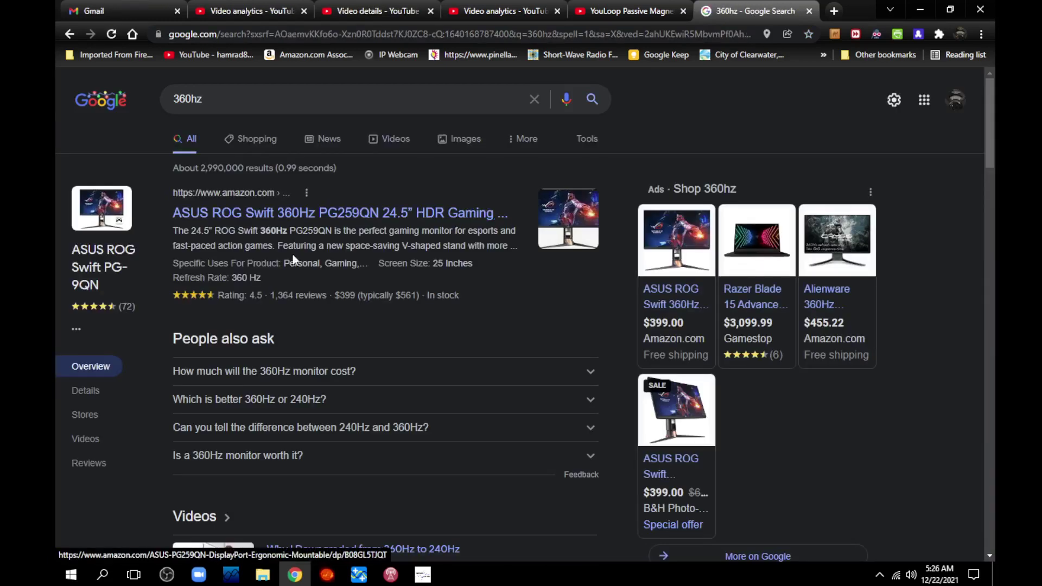
pyautogui.scroll(-12, 292, 271)
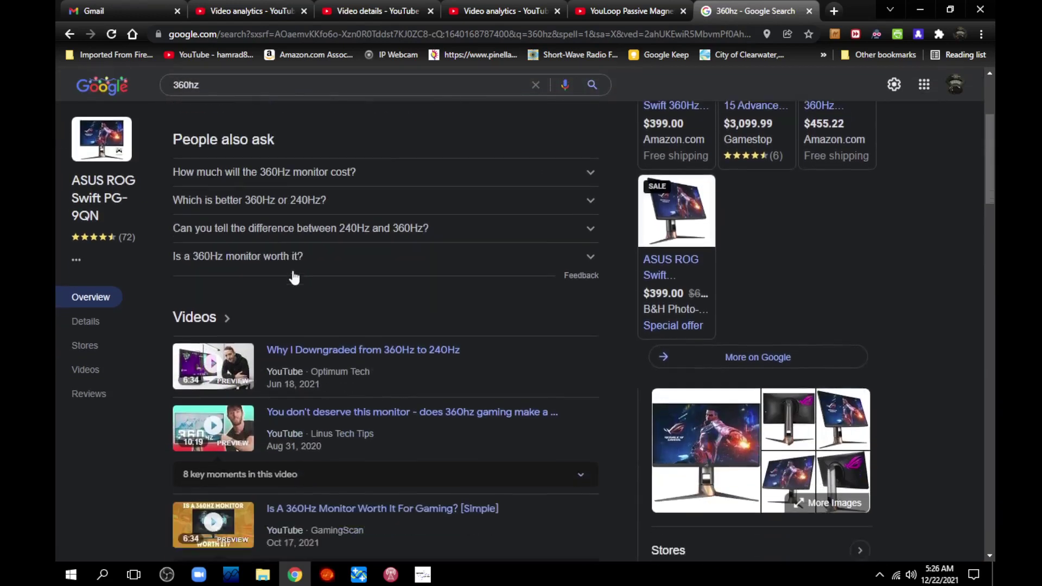
pyautogui.scroll(-5, 293, 277)
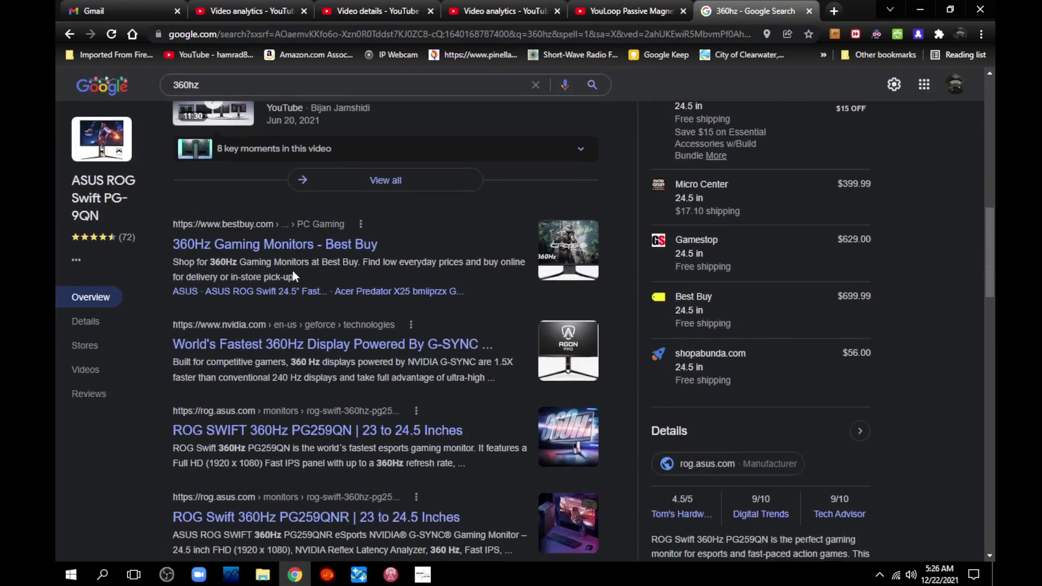
pyautogui.scroll(16, 292, 271)
pyautogui.scroll(1, 297, 266)
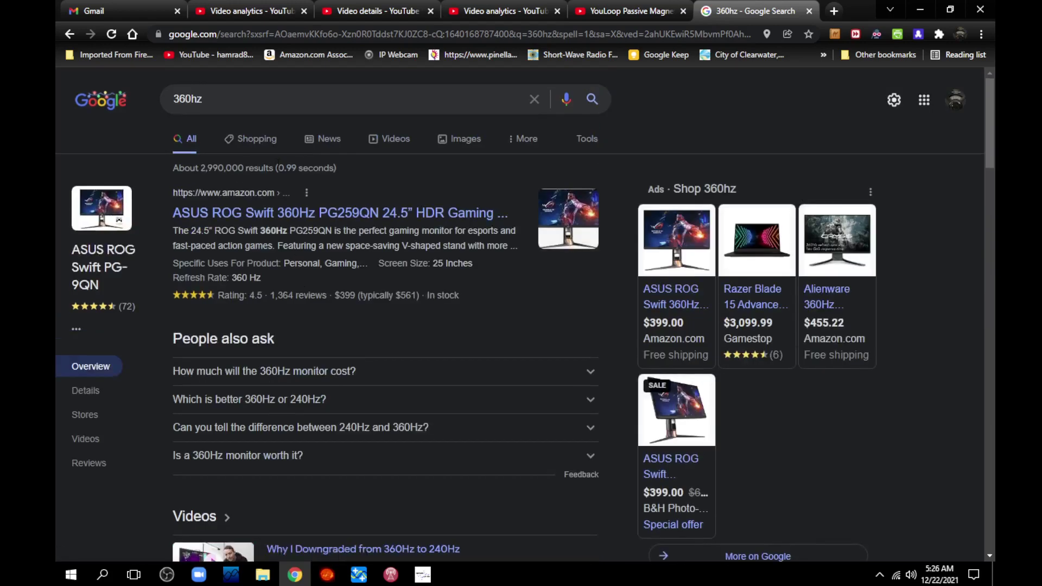
pyautogui.click(225, 99)
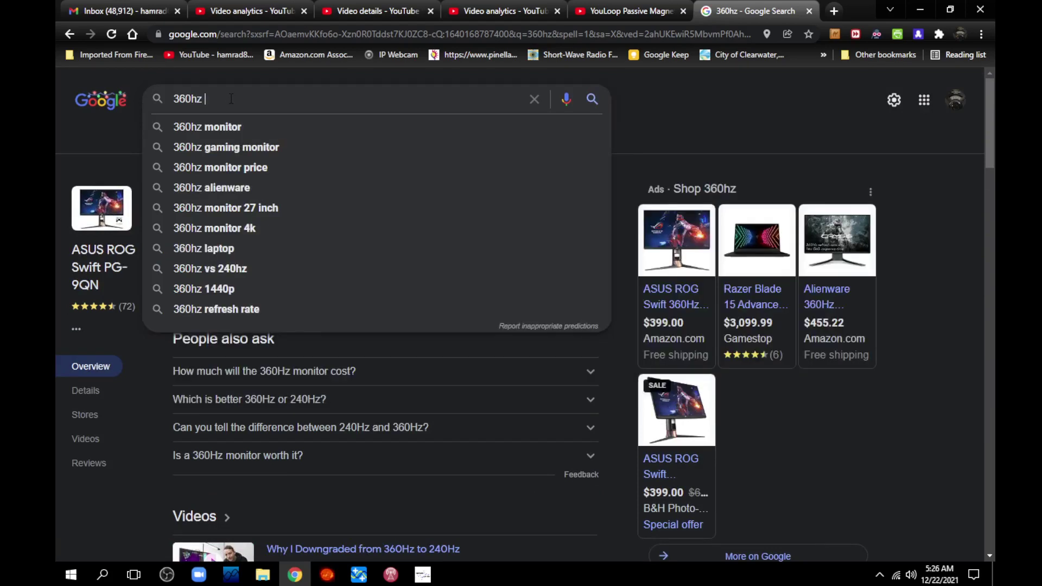
# Step: Refine the query to '360 hz frequncy' and scroll through the healing-tone results
pyautogui.write('frequ')
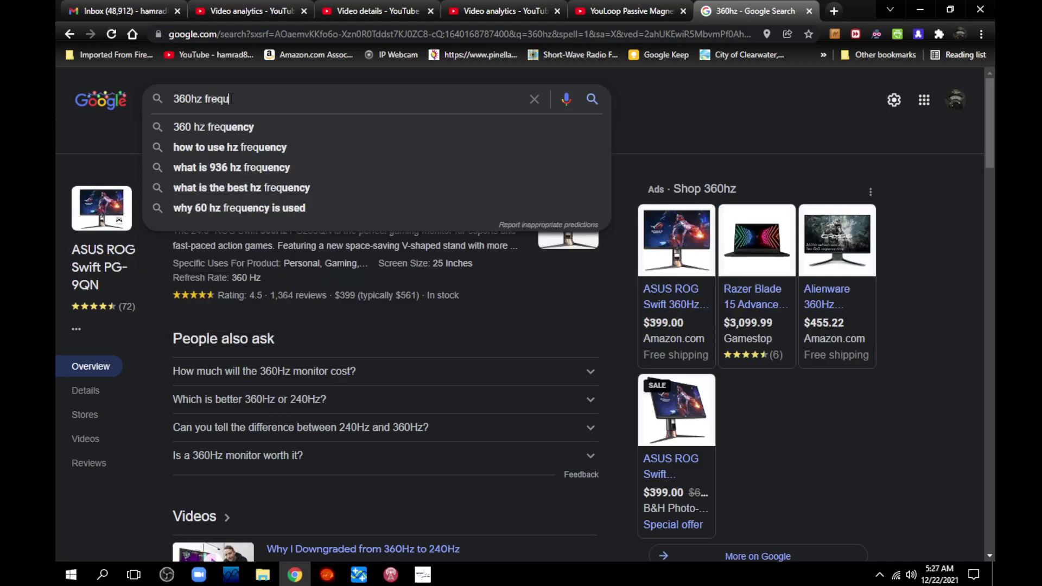
pyautogui.write('ncy')
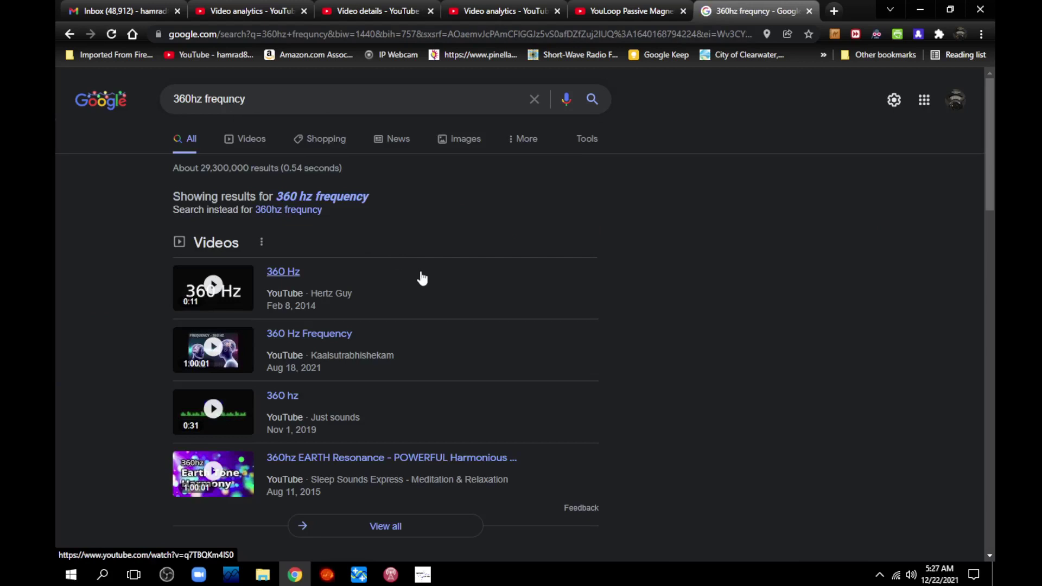
pyautogui.scroll(-1, 422, 278)
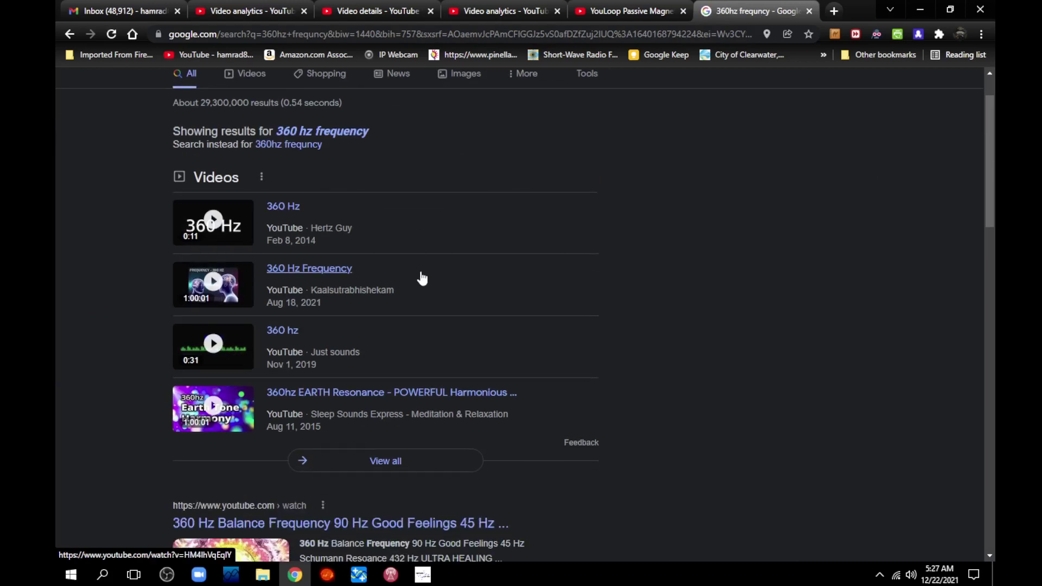
pyautogui.scroll(-2, 423, 279)
pyautogui.scroll(-2, 423, 279)
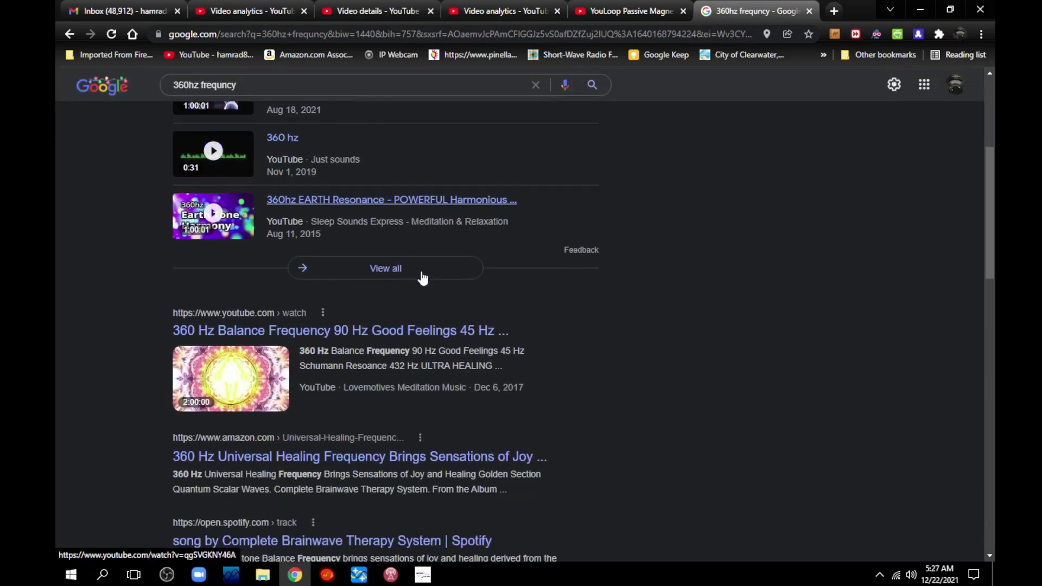
pyautogui.scroll(-1, 422, 277)
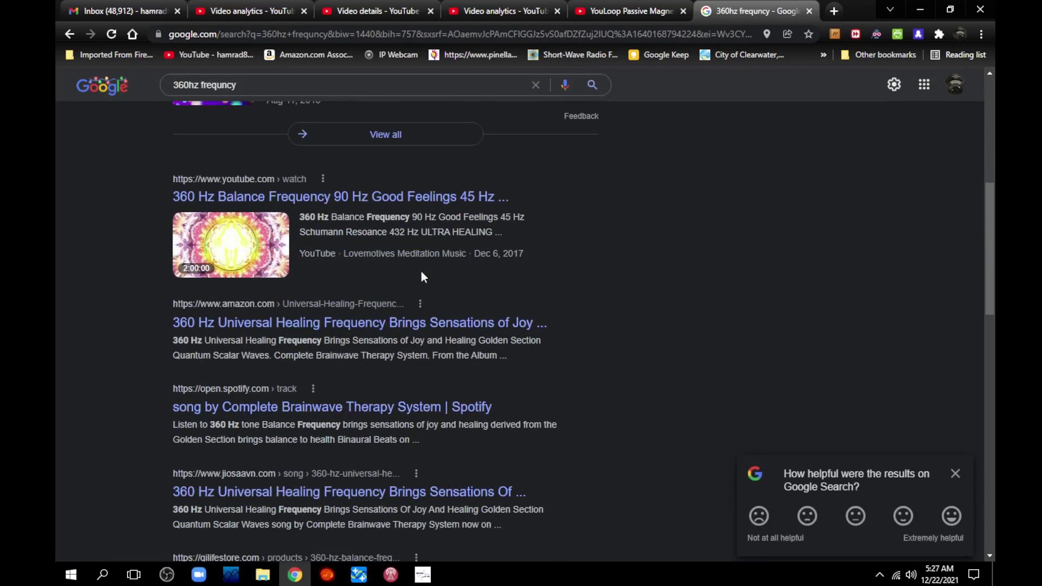
pyautogui.scroll(-5, 422, 277)
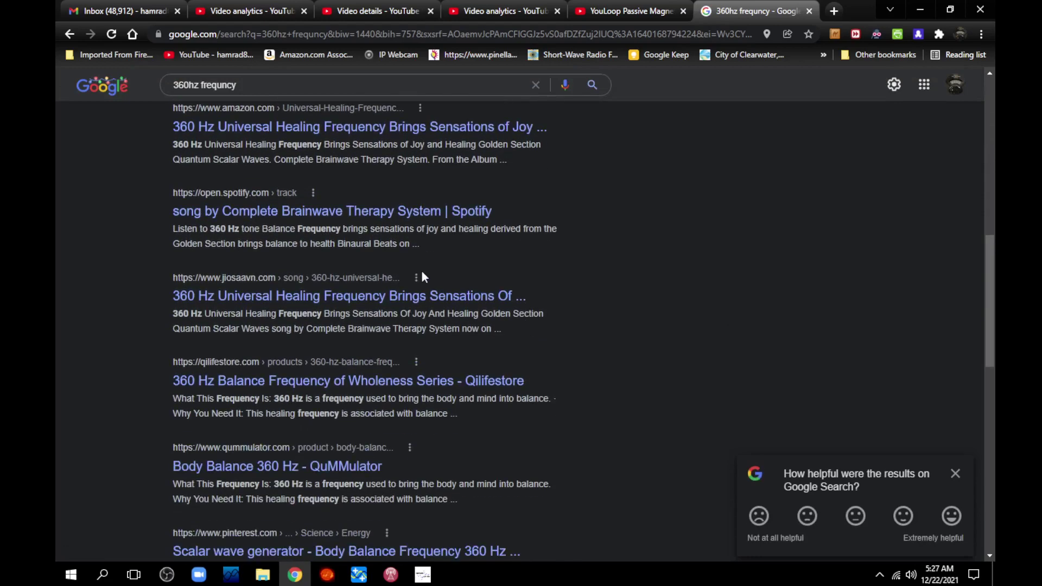
pyautogui.scroll(-1, 423, 278)
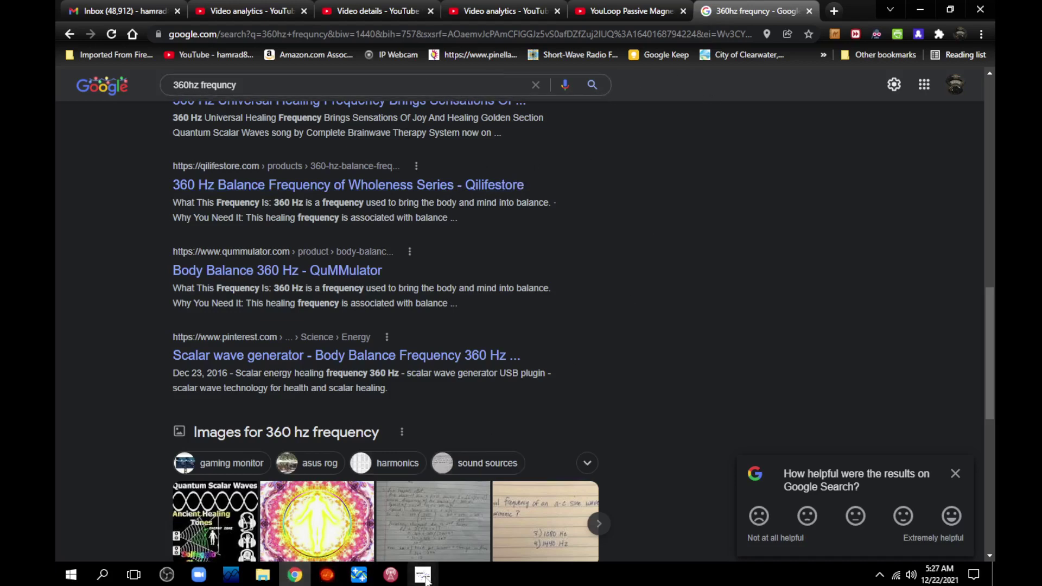
# Step: Bring SDRuno forward, close it, and minimize Chrome to show the desktop
pyautogui.moveTo(426, 578)
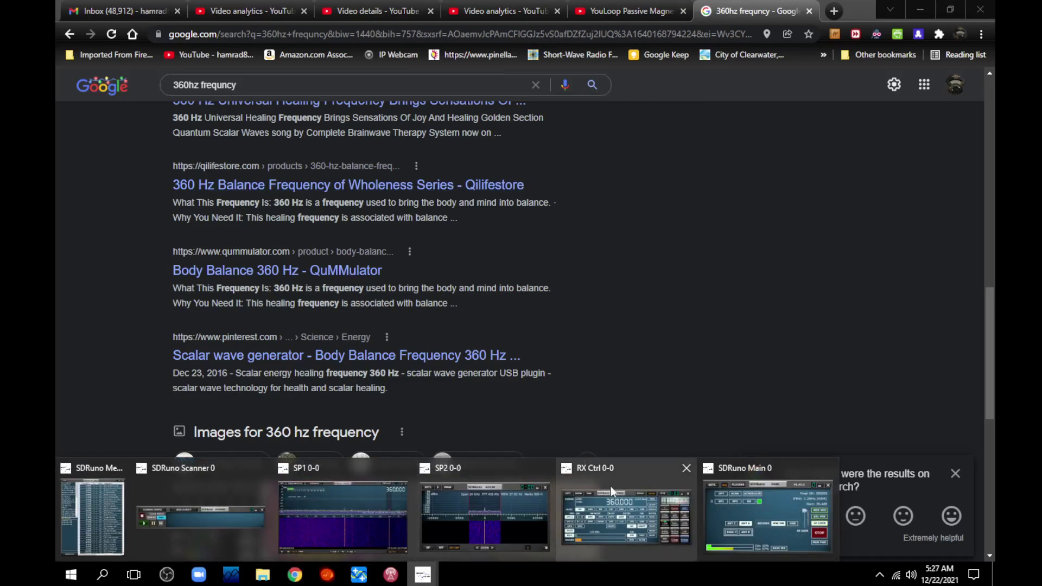
pyautogui.click(620, 480)
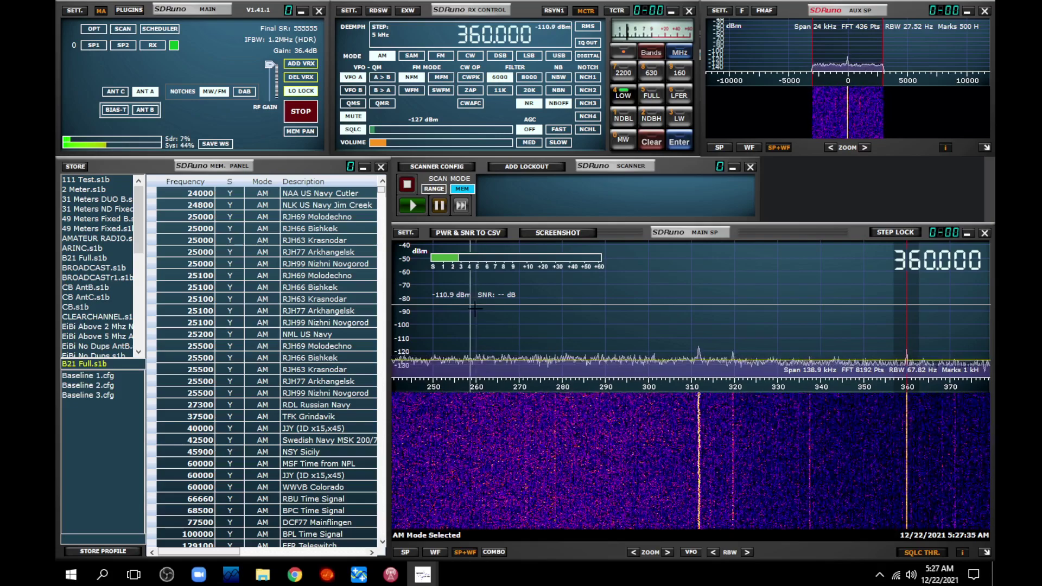
pyautogui.click(318, 12)
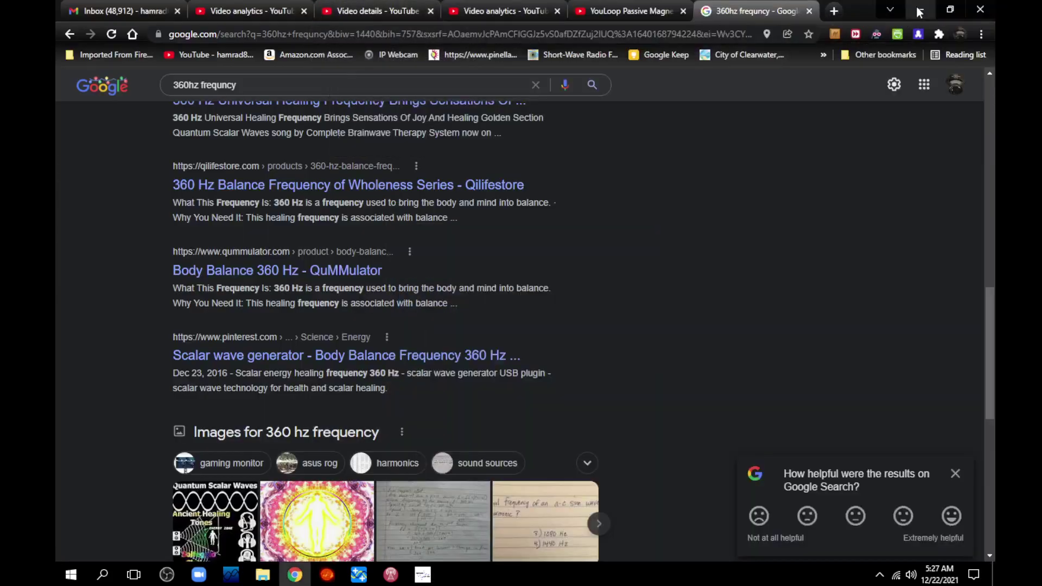
pyautogui.click(919, 11)
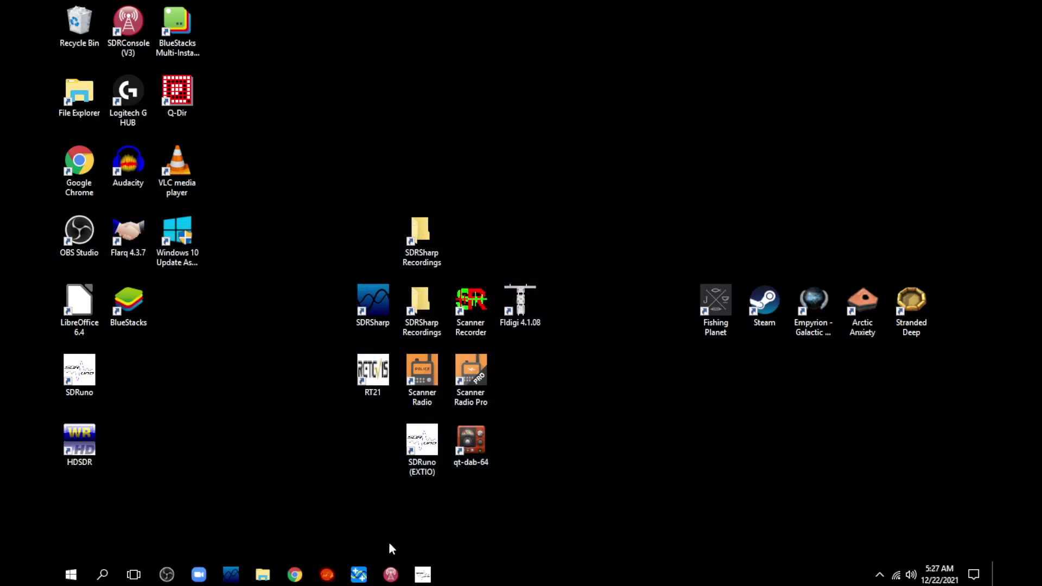
# Step: Launch SDR Console and start the RSPdx radio showing a live longwave spectrum
pyautogui.click(389, 577)
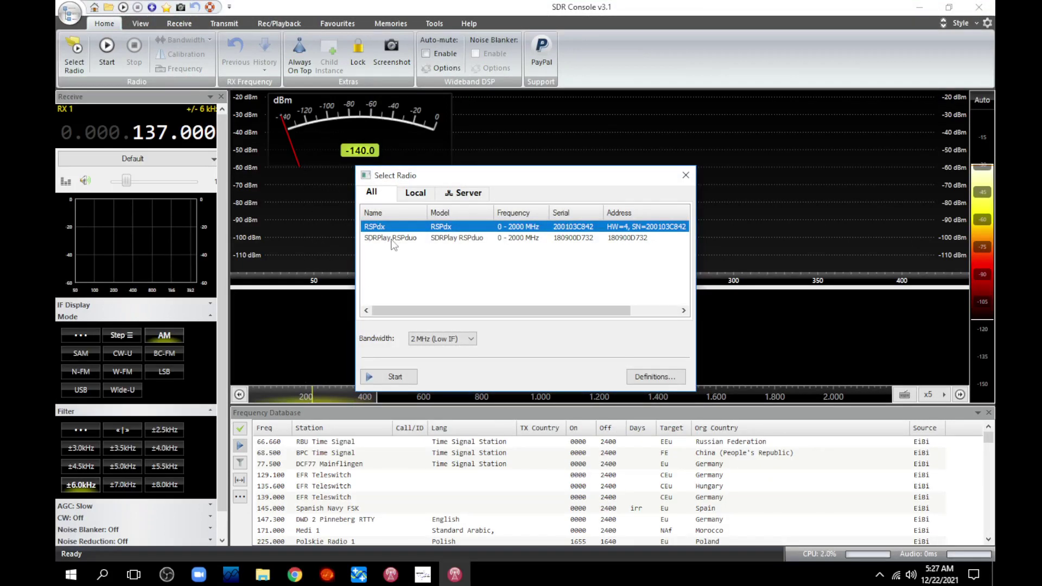
pyautogui.click(386, 378)
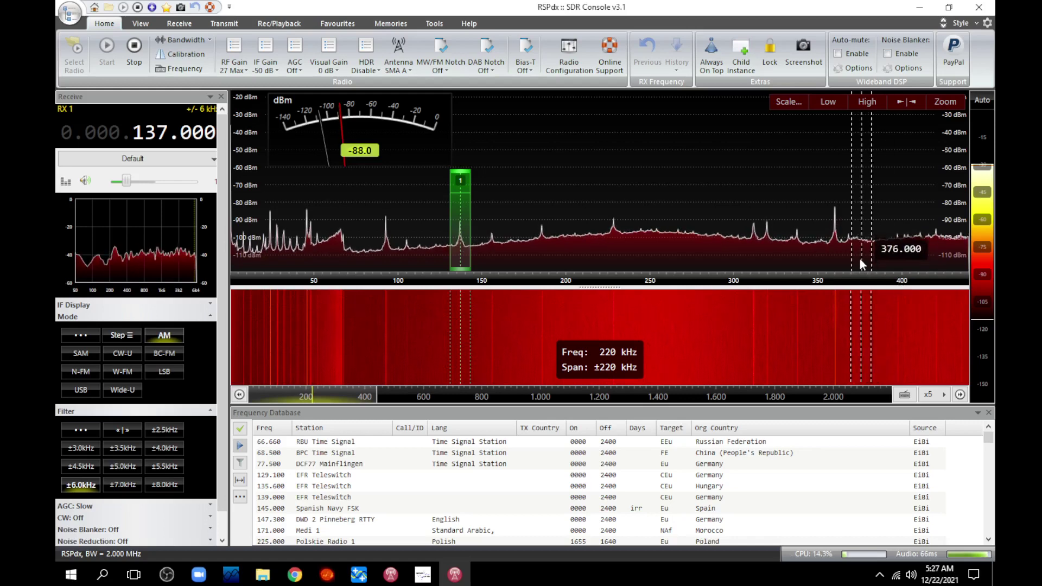
# Step: Tune to the 360 kHz signal, raise the audio volume, then mute it
pyautogui.click(835, 254)
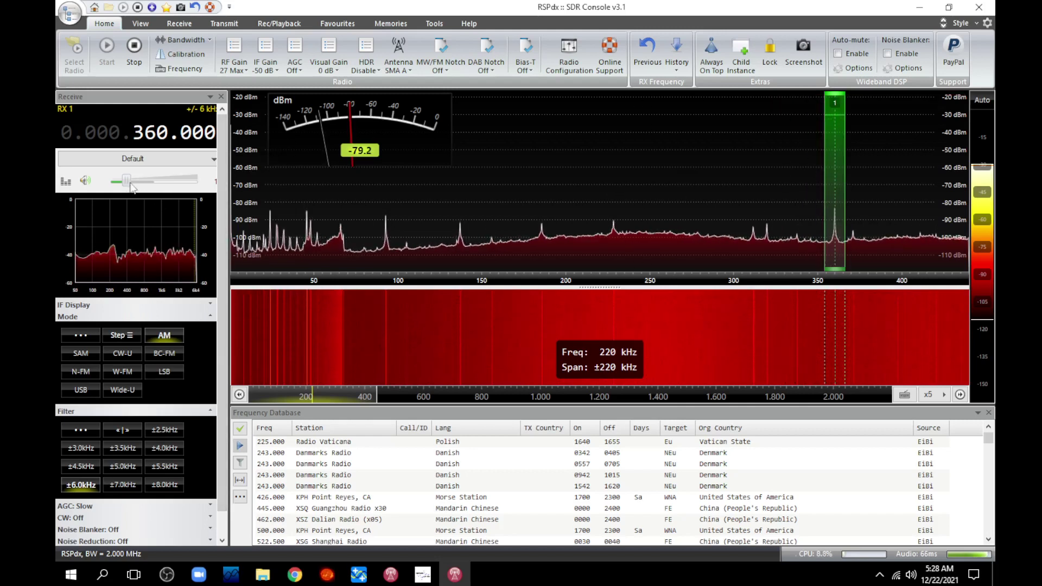
pyautogui.moveTo(129, 184); pyautogui.dragTo(148, 183)
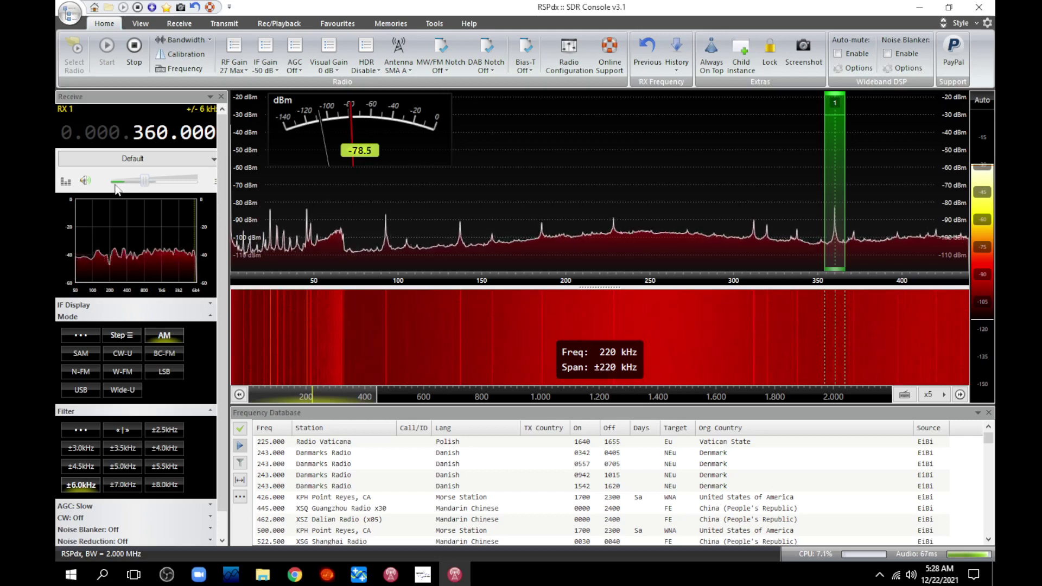
pyautogui.click(89, 184)
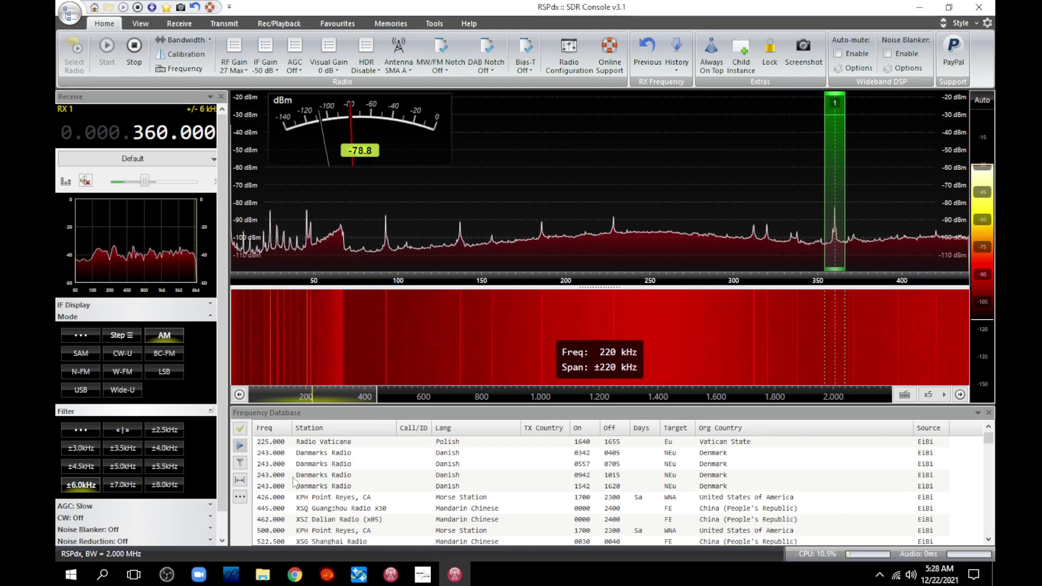
pyautogui.moveTo(424, 288)
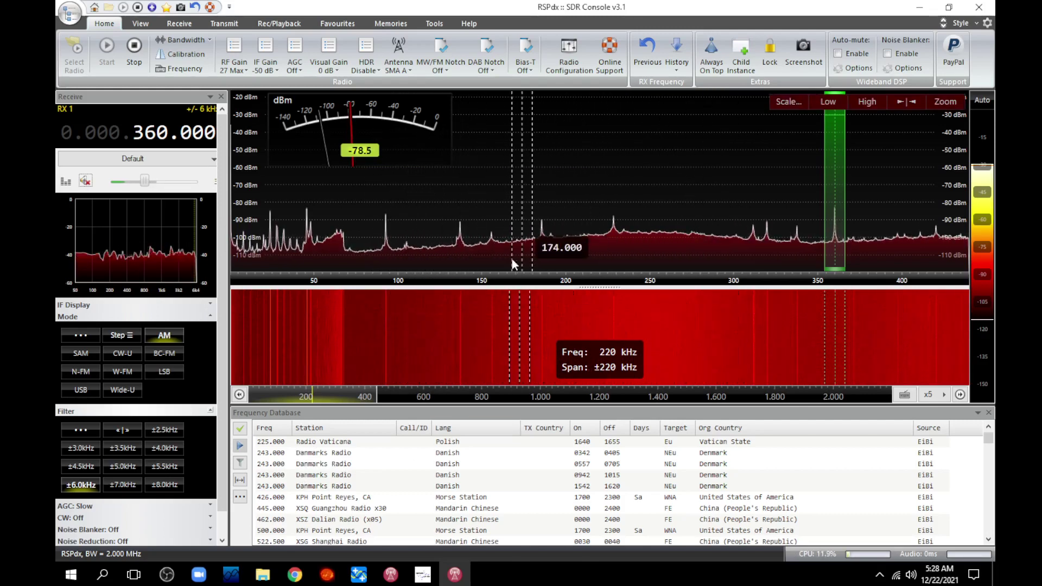
# Step: Tune to the 92 kHz signal with audio unmuted and brighten the waterfall colour scale
pyautogui.click(387, 266)
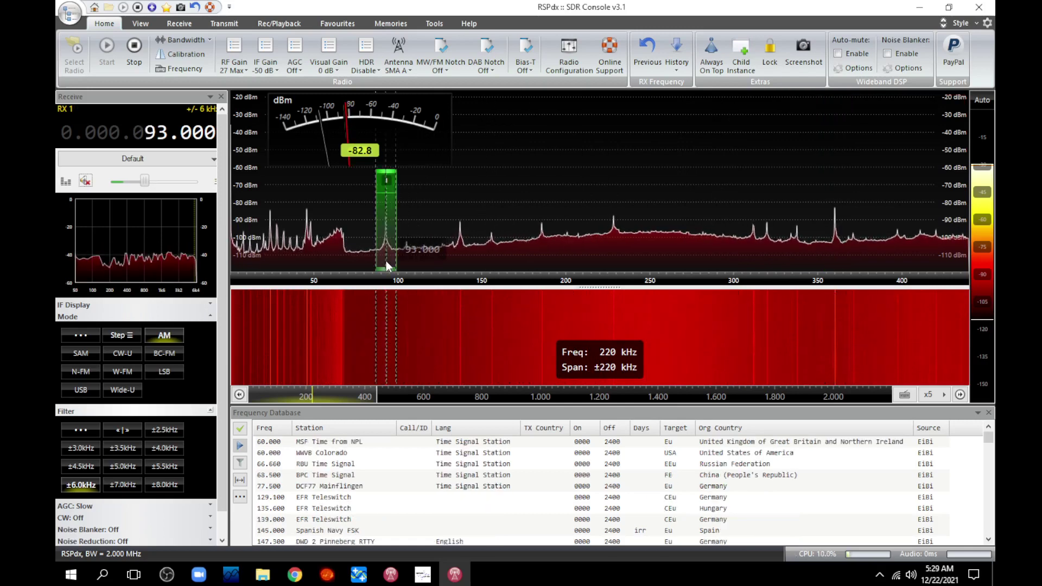
pyautogui.click(86, 181)
pyautogui.click(86, 182)
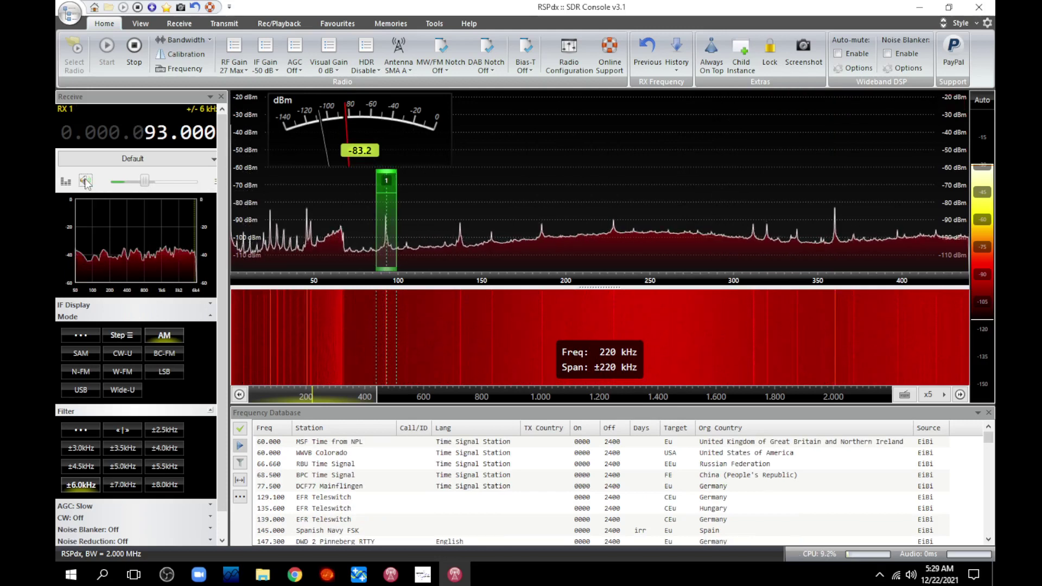
pyautogui.click(163, 141)
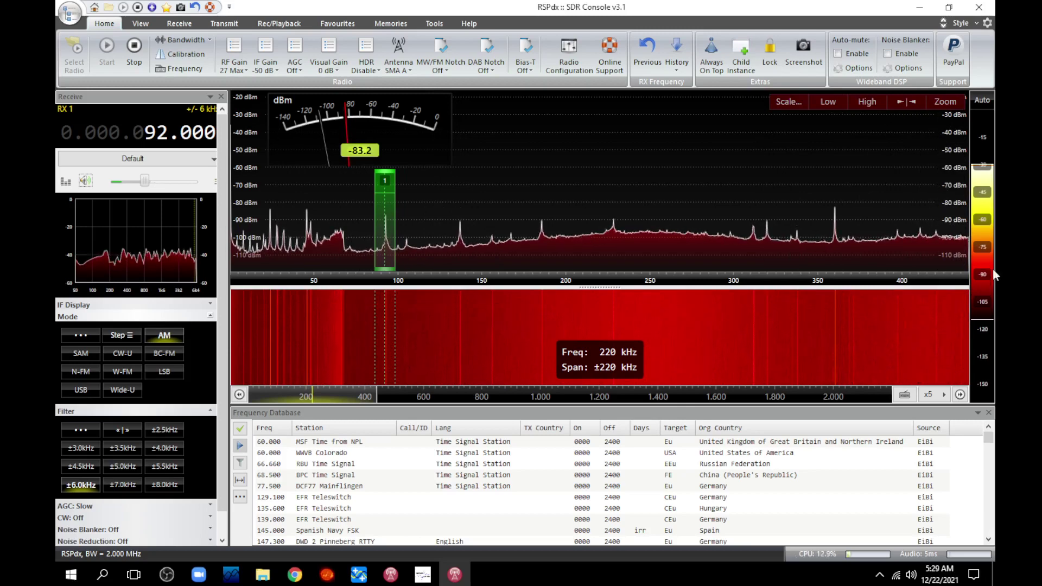
pyautogui.moveTo(986, 245)
pyautogui.mouseDown()
pyautogui.moveTo(988, 259)
pyautogui.moveTo(993, 226)
pyautogui.mouseUp()
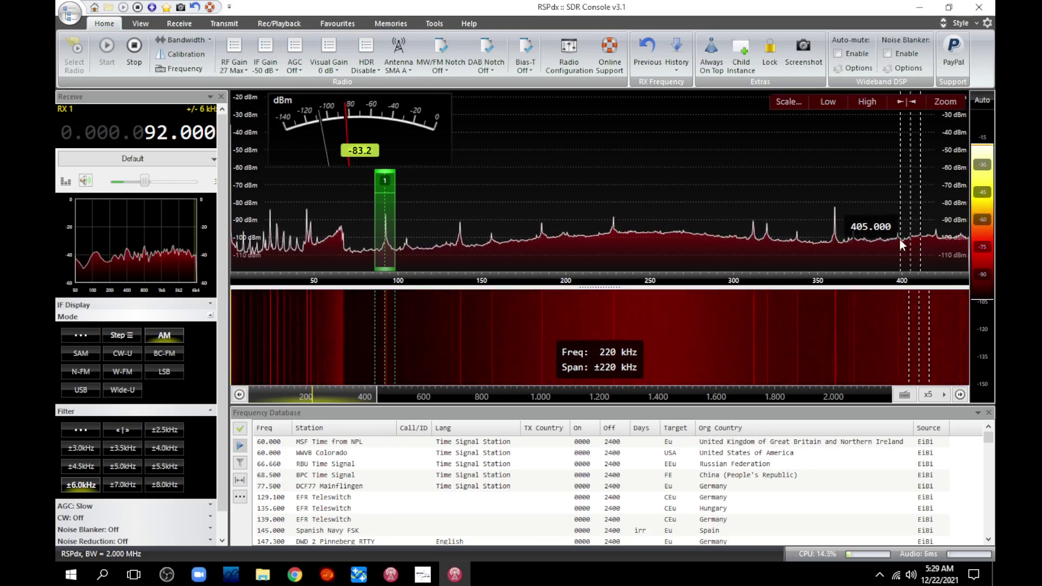
# Step: Move through the 185 kHz signal to the strong 229 kHz peak and list the HDR filters
pyautogui.click(543, 254)
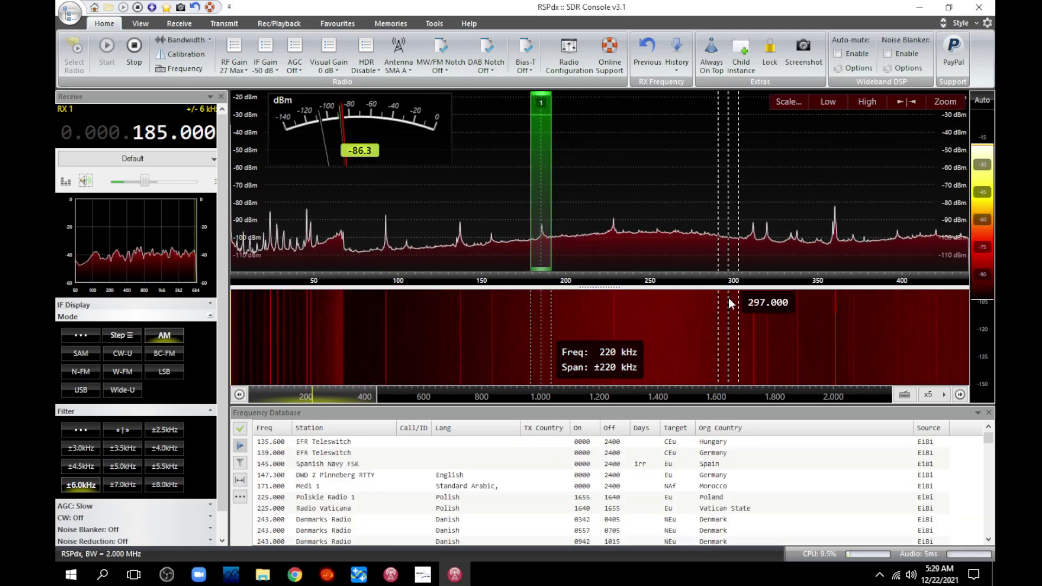
pyautogui.click(614, 255)
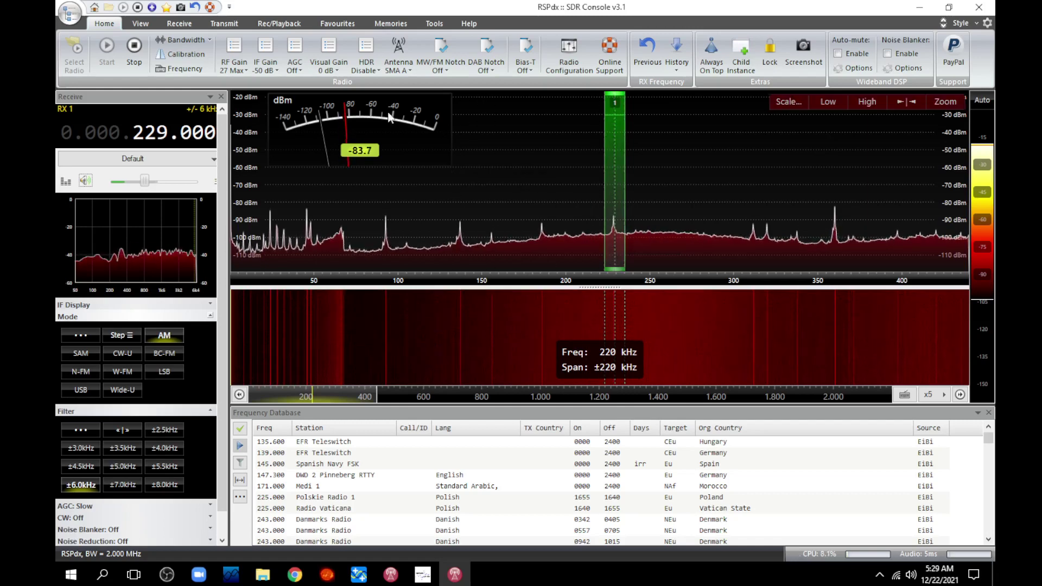
pyautogui.click(367, 67)
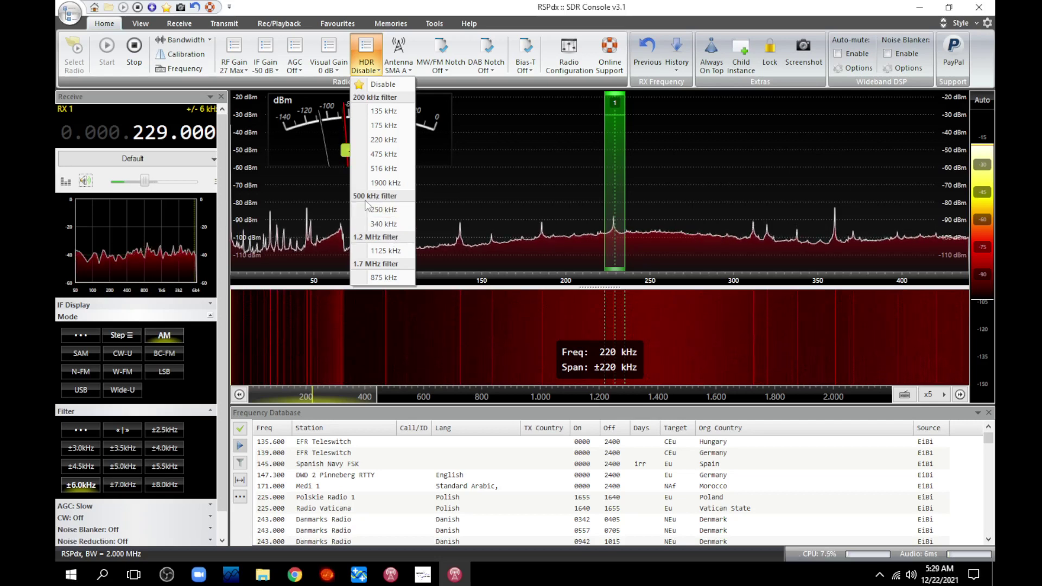
# Step: Select the 340 kHz HDR filter, retune to 360.000 kHz, and mute the audio
pyautogui.click(391, 224)
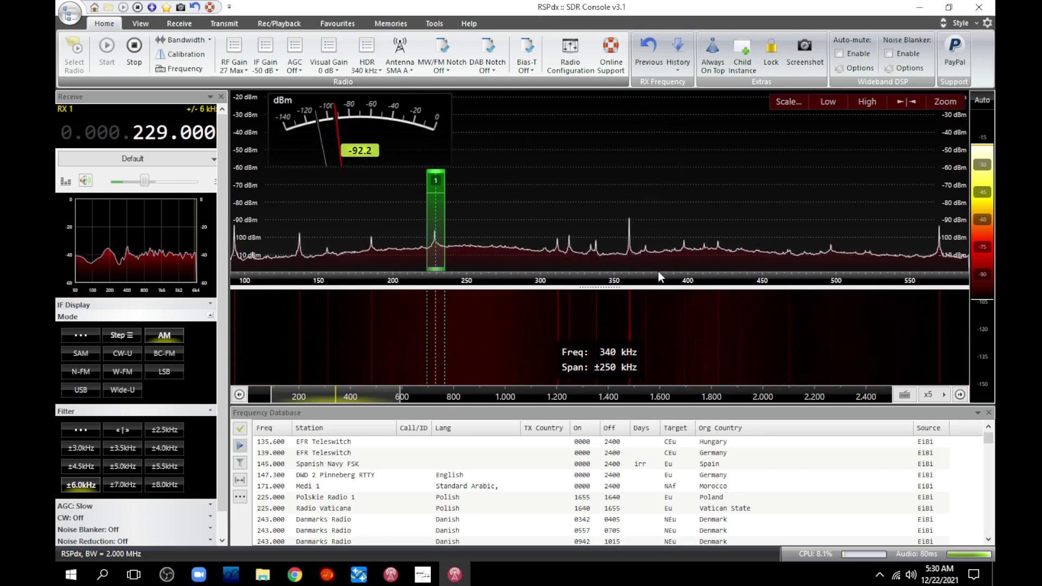
pyautogui.click(629, 247)
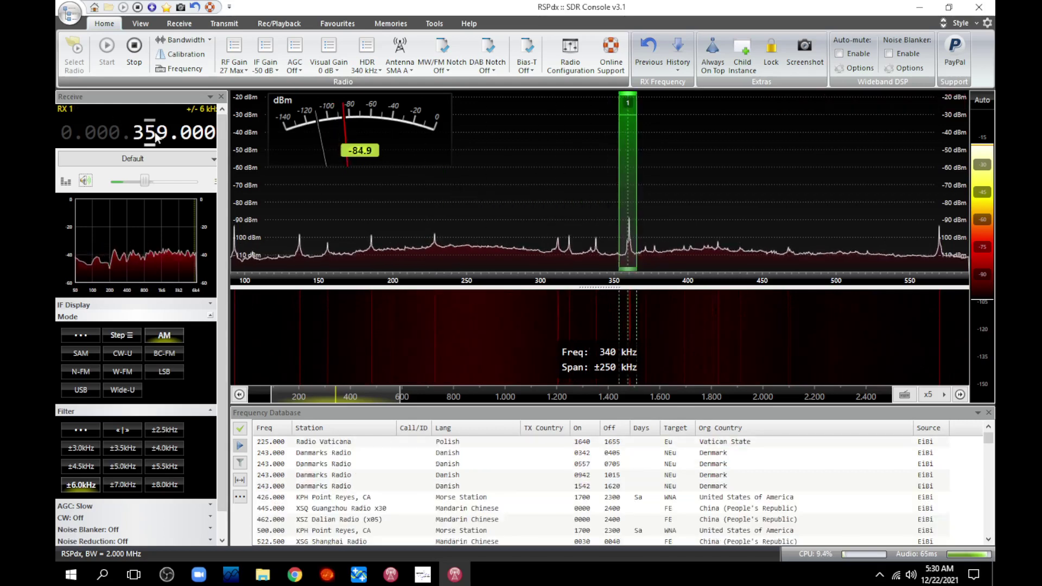
pyautogui.scroll(1, 162, 140)
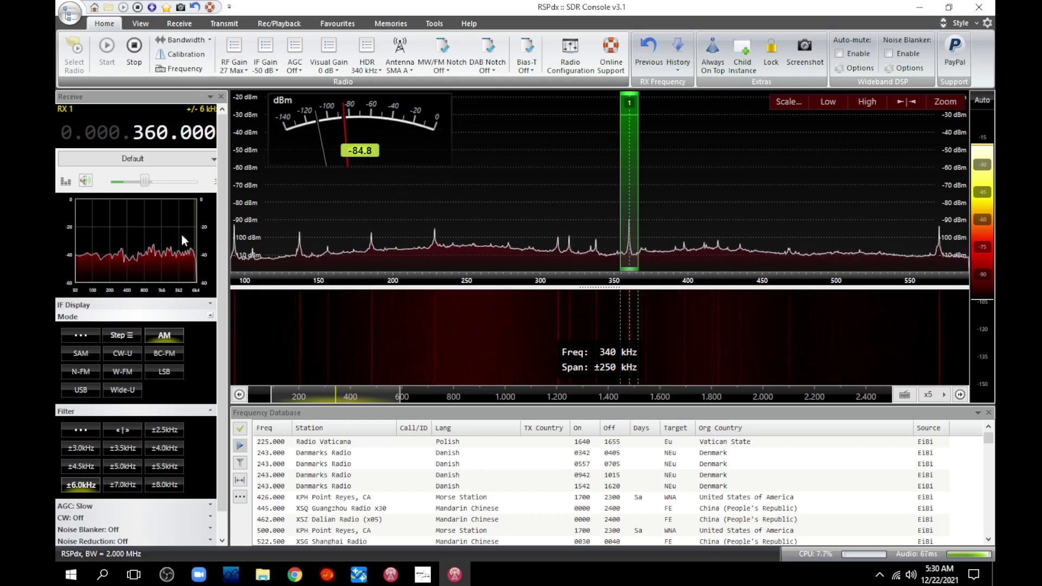
pyautogui.click(85, 181)
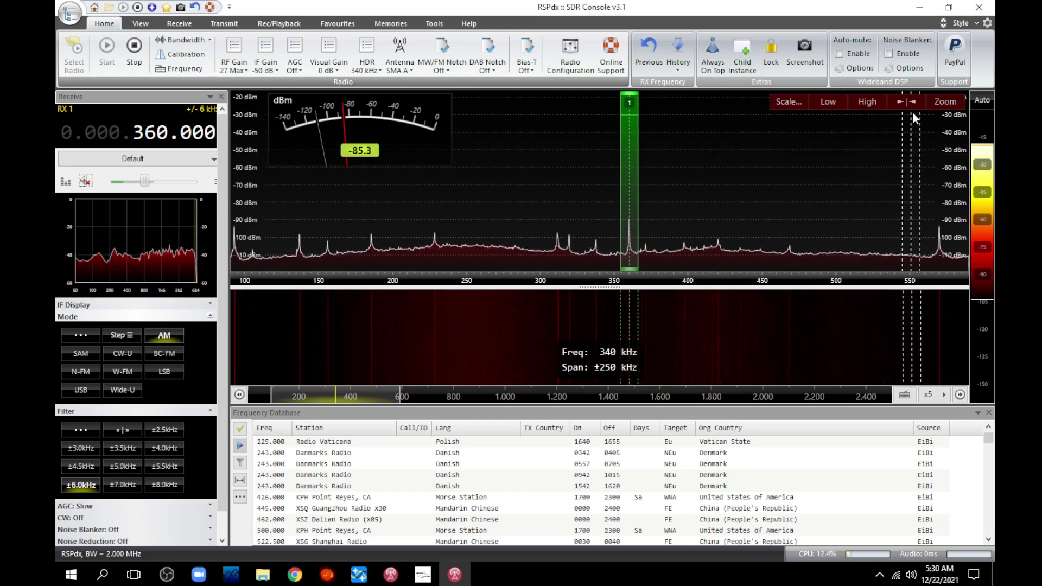
# Step: Widen the spectrum span to ±340 kHz and tune to the 58 kHz signal with audio on
pyautogui.click(924, 102)
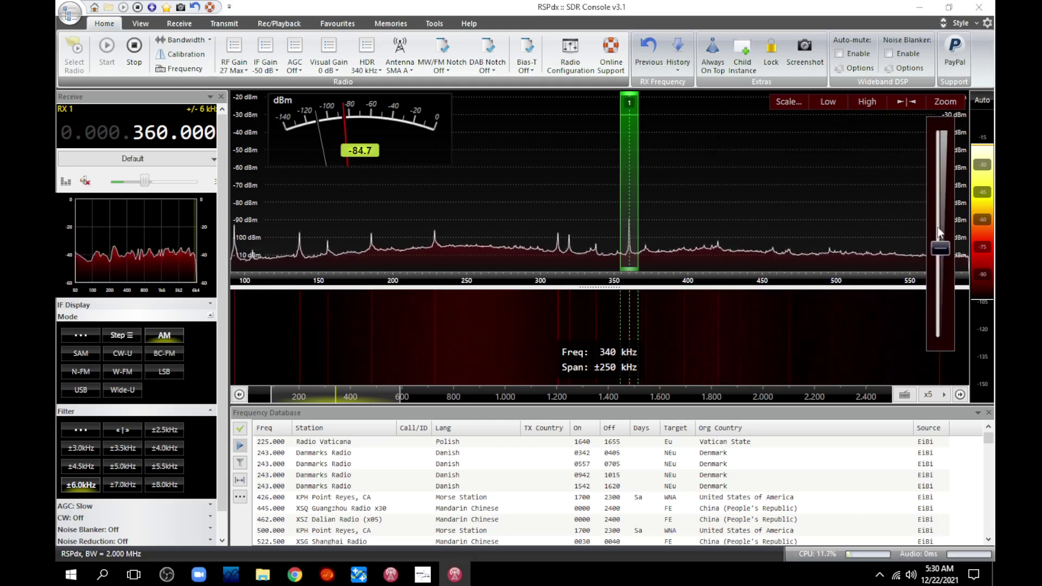
pyautogui.moveTo(941, 248); pyautogui.dragTo(941, 274)
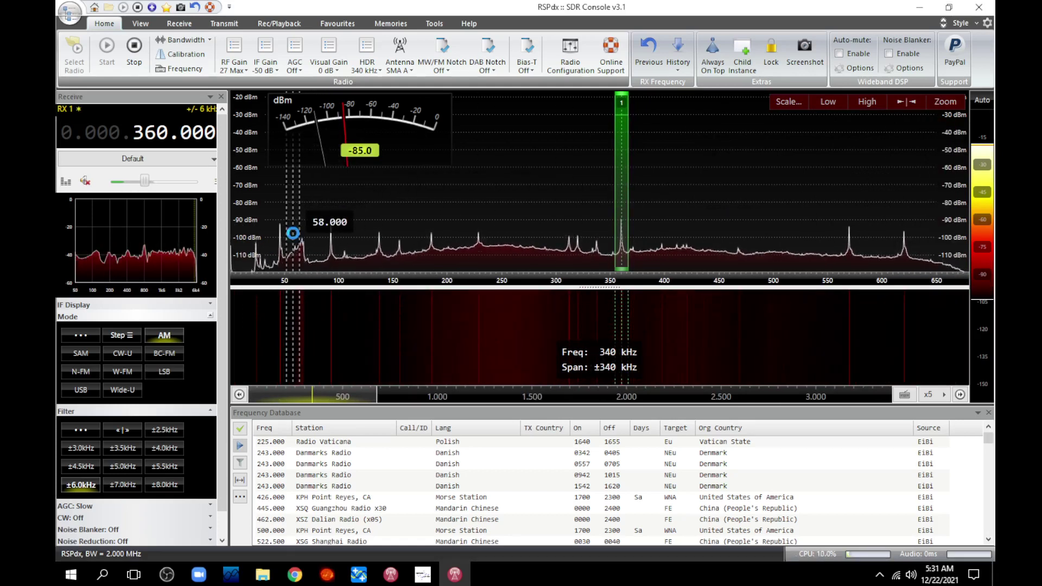
pyautogui.click(293, 237)
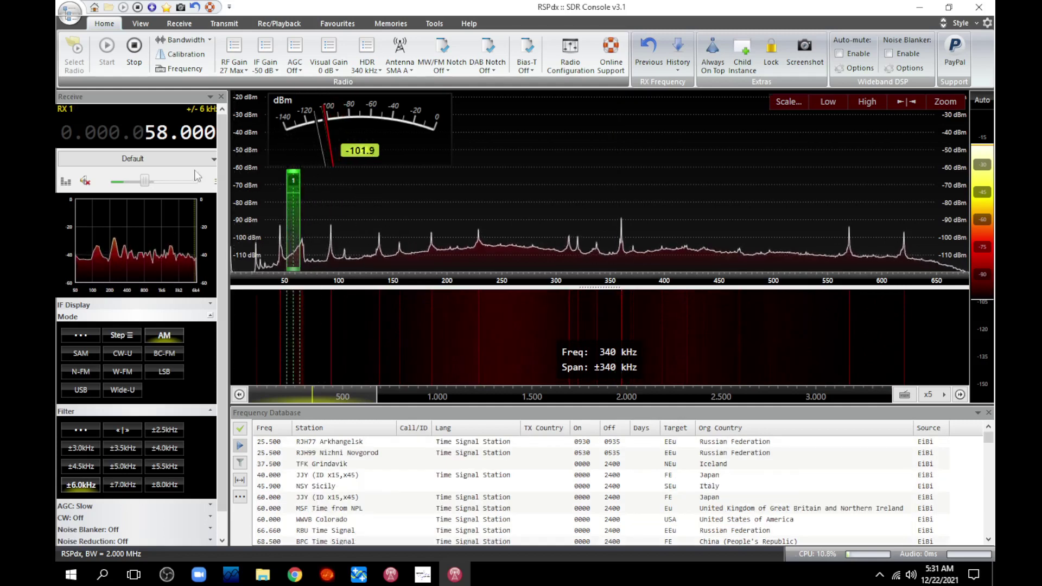
pyautogui.click(85, 182)
# Step: Fine-tune to the 60.000 kHz time signals, mute the audio, and reopen the HDR filter choices
pyautogui.scroll(1, 177, 135)
pyautogui.scroll(1, 177, 135)
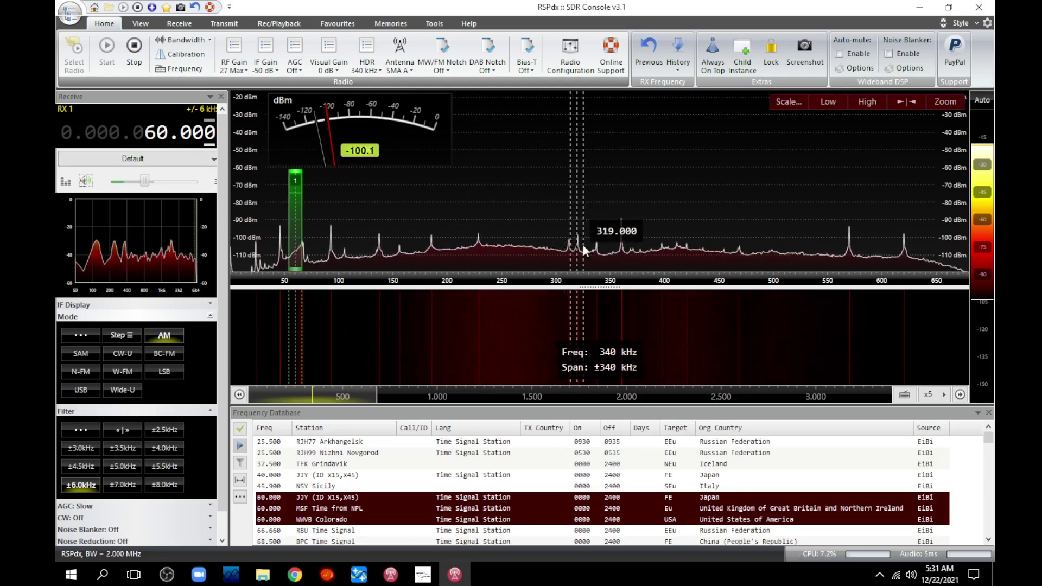
pyautogui.click(86, 180)
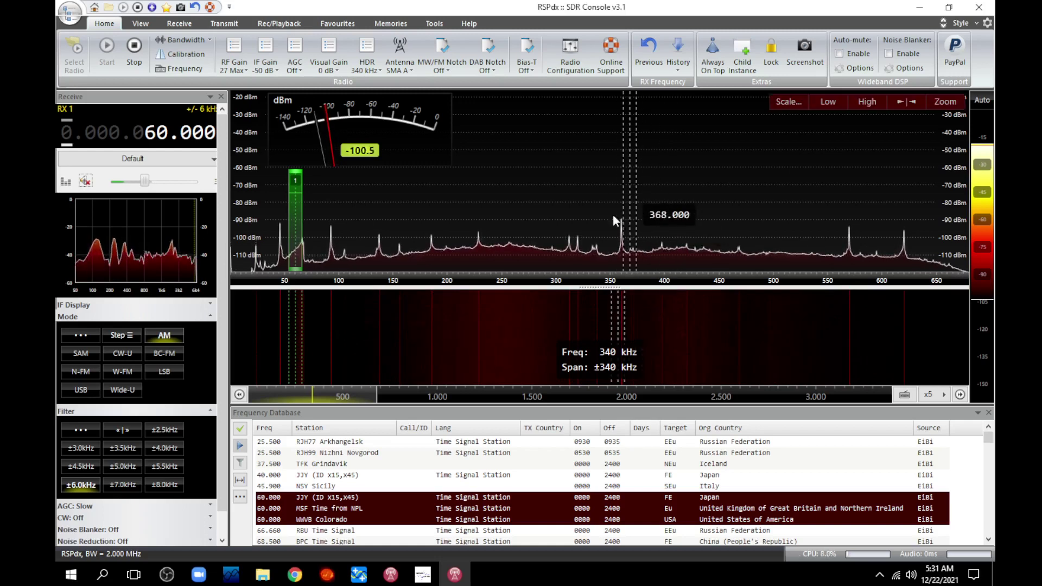
pyautogui.click(367, 55)
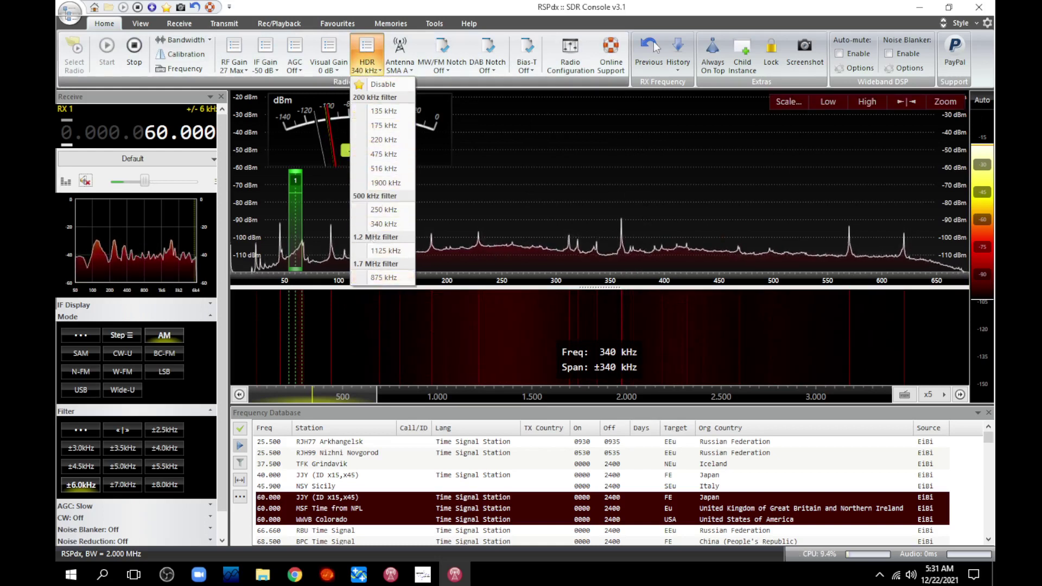
# Step: Close SDR Console and launch SDRuno, which comes up on 360.000 kHz in AM
pyautogui.click(977, 8)
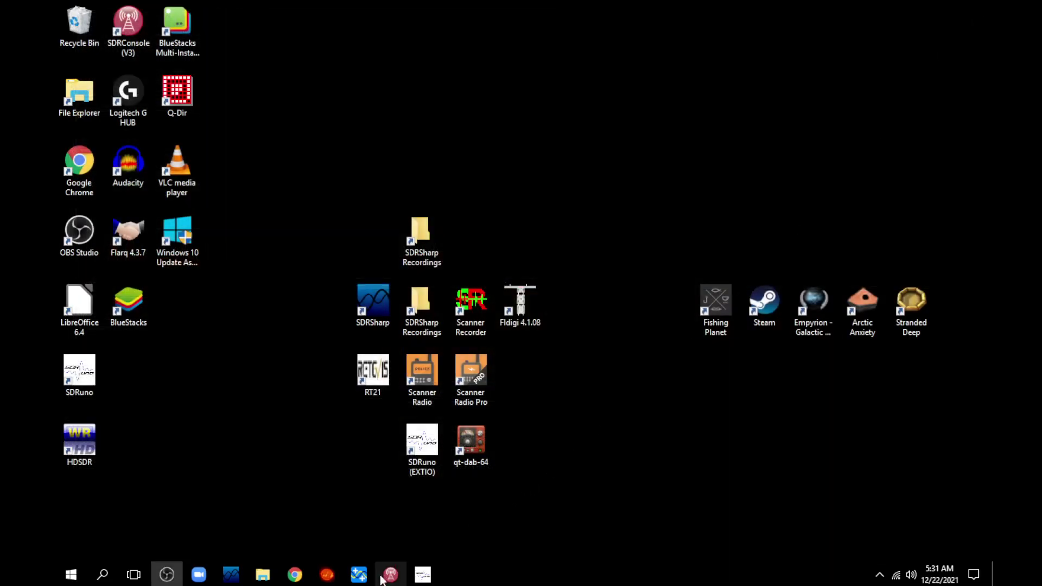
pyautogui.click(423, 576)
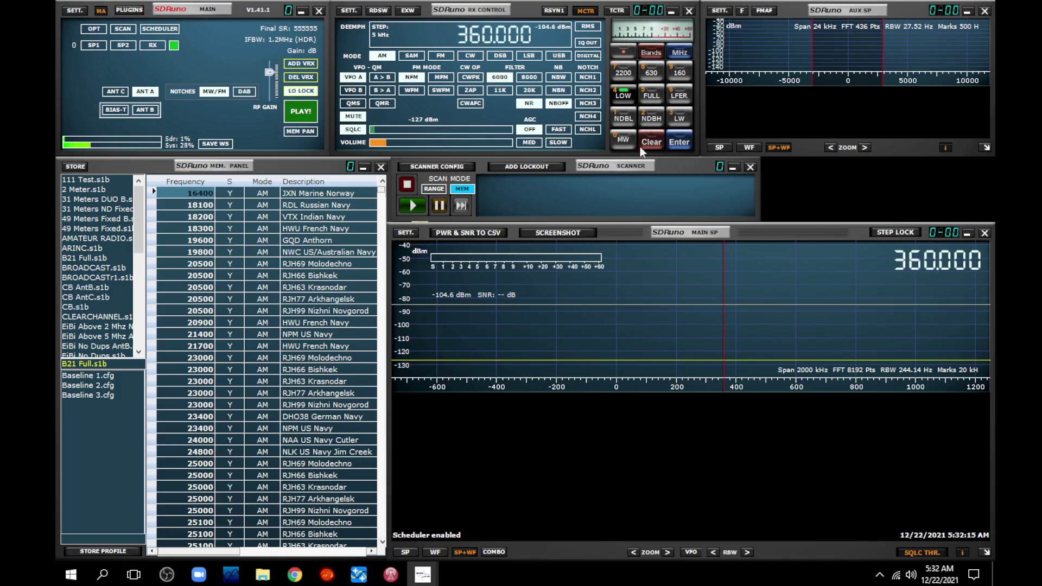
# Step: Start the SDRuno receiver and frame the full 0–1700 kHz band centred on 875 kHz
pyautogui.click(302, 115)
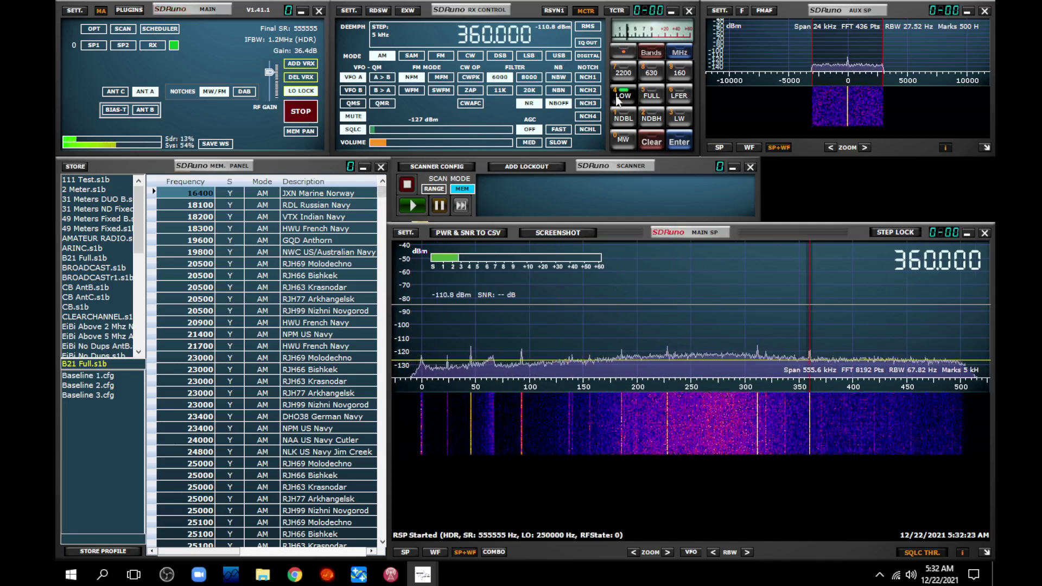
pyautogui.click(650, 97)
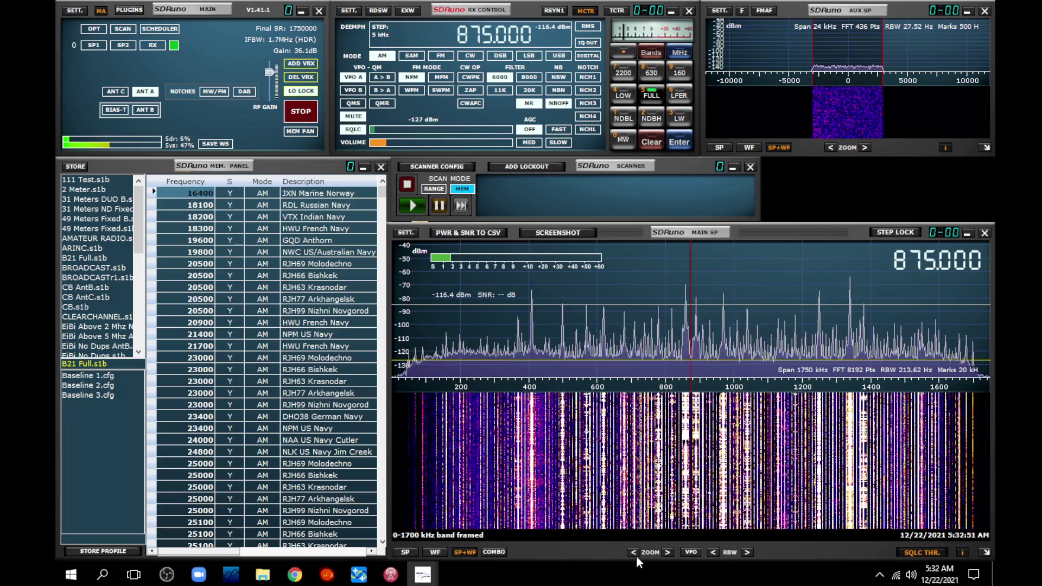
# Step: Zoom to an 875 kHz span, pan toward the low end, and tune the 410.000 kHz peak
pyautogui.click(667, 552)
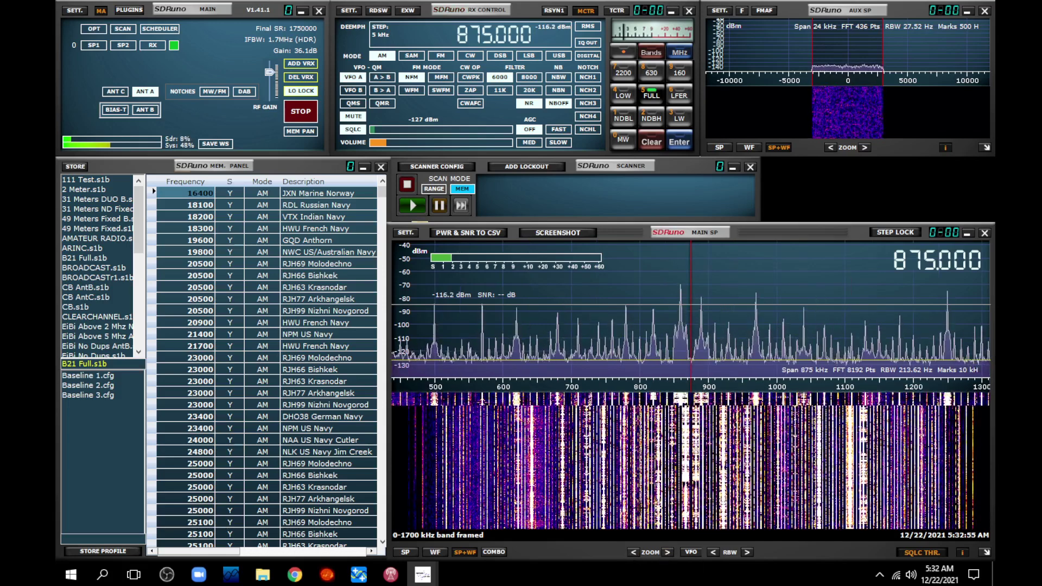
pyautogui.click(436, 373)
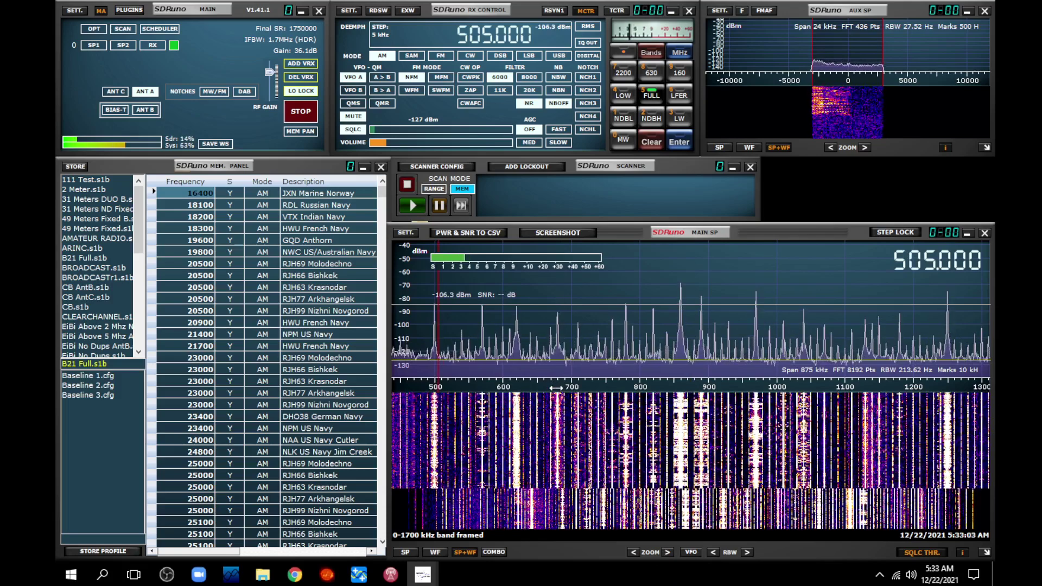
pyautogui.moveTo(569, 388); pyautogui.dragTo(699, 390)
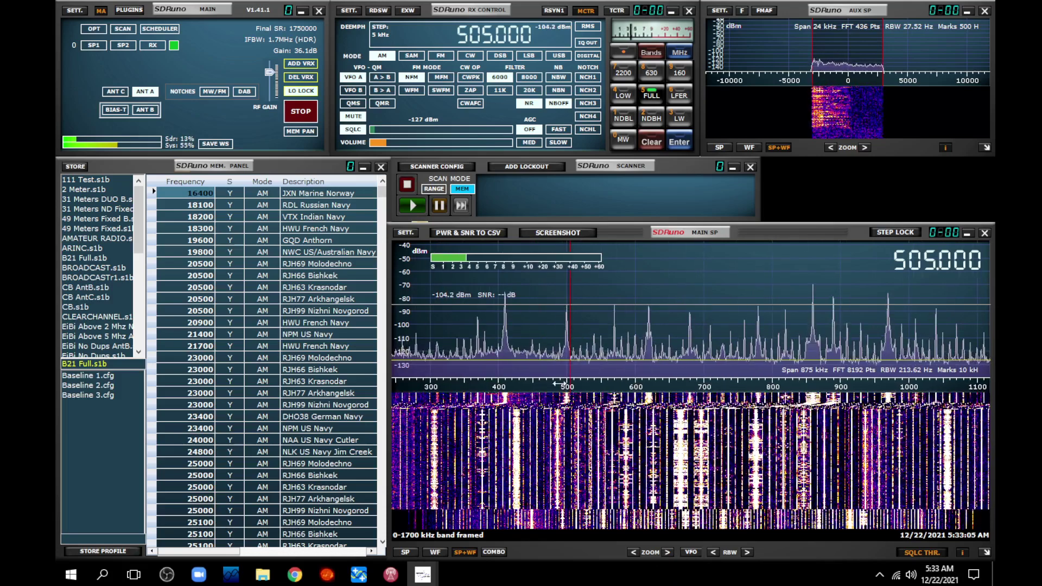
pyautogui.moveTo(566, 388); pyautogui.dragTo(729, 385)
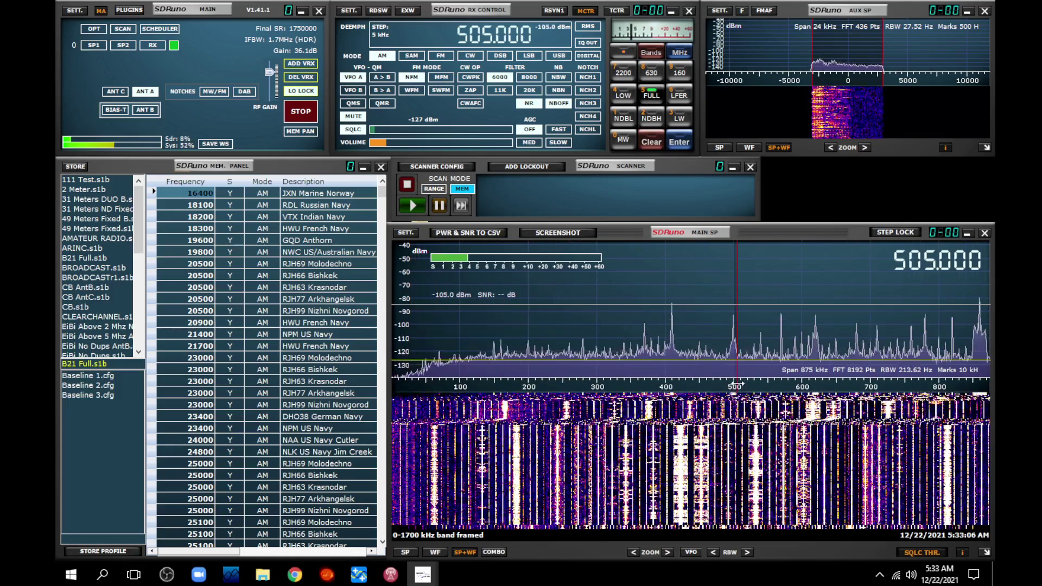
pyautogui.click(672, 356)
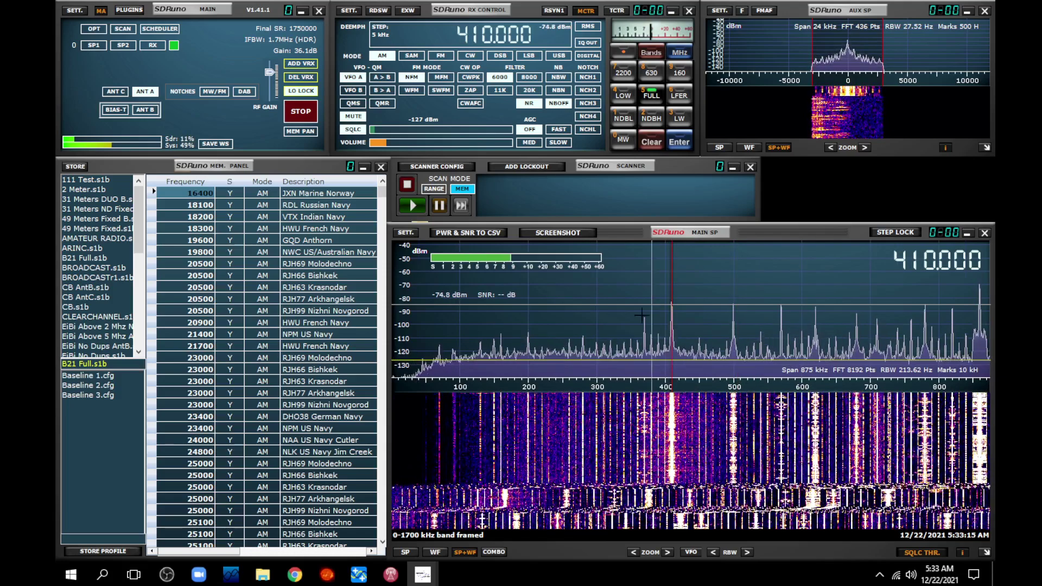
pyautogui.click(355, 118)
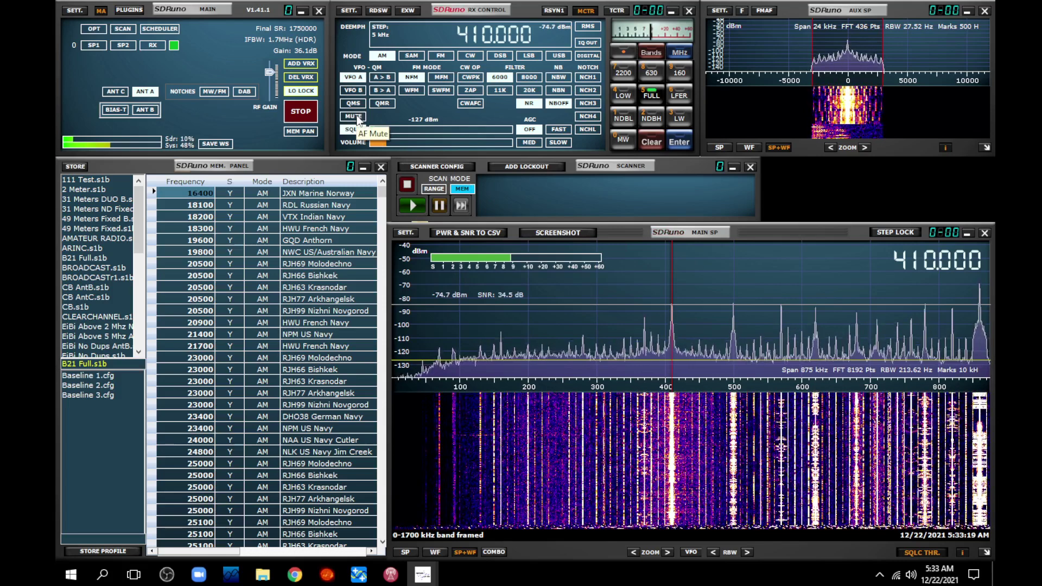